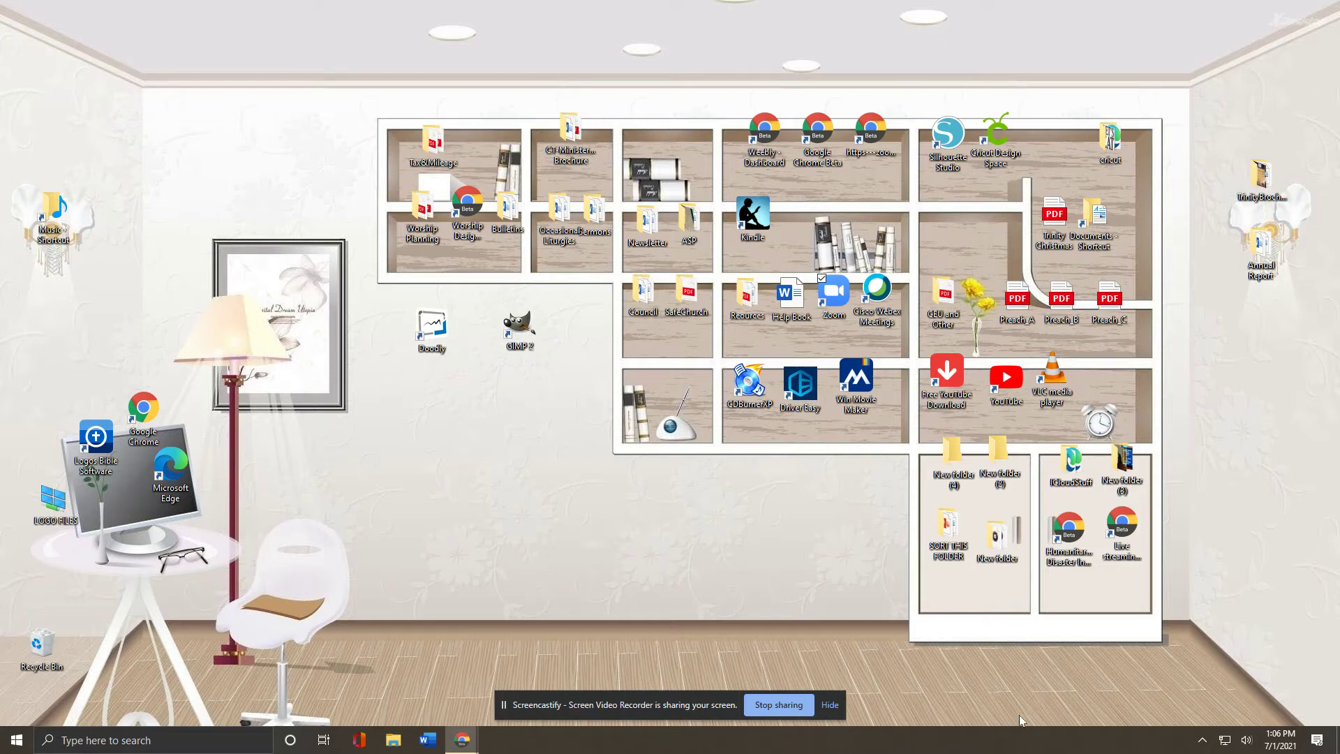
- Set the taskbar location on screen to Top in the Windows taskbar settings and close Settings
right_click(837, 742)
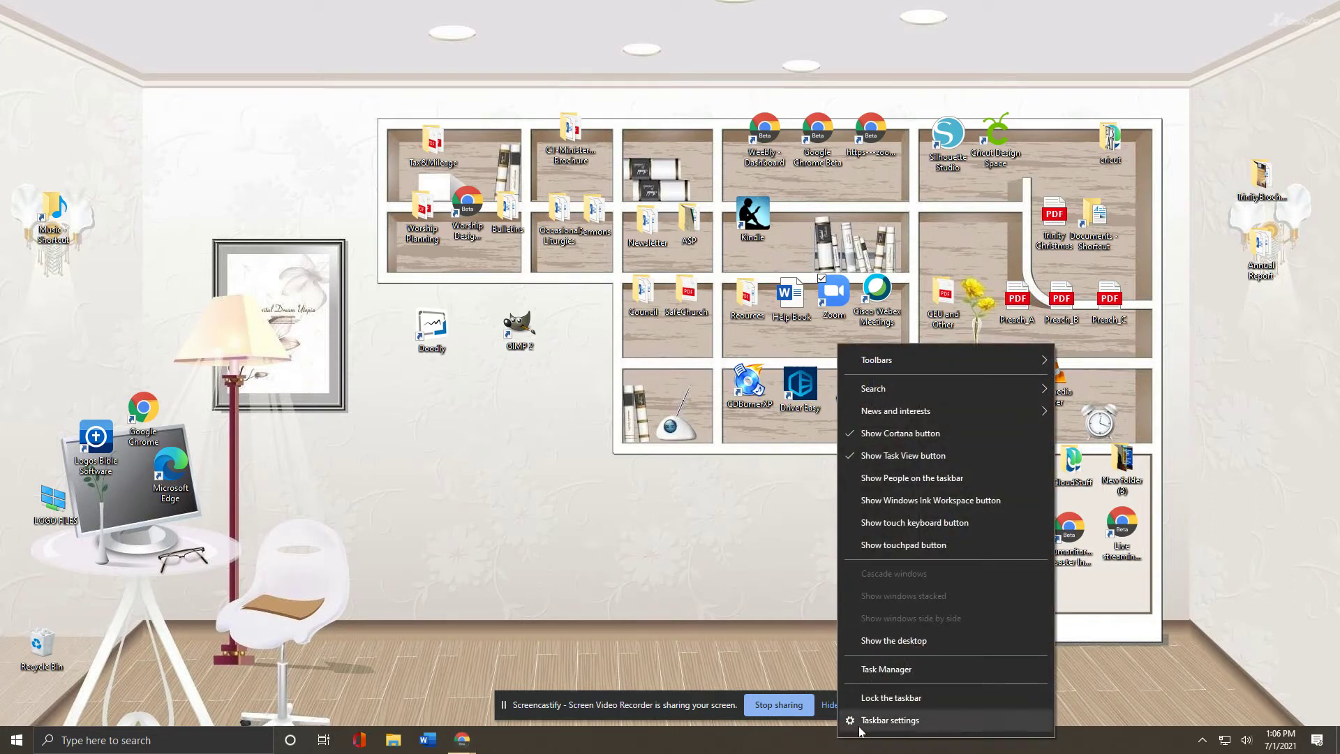
left_click(861, 720)
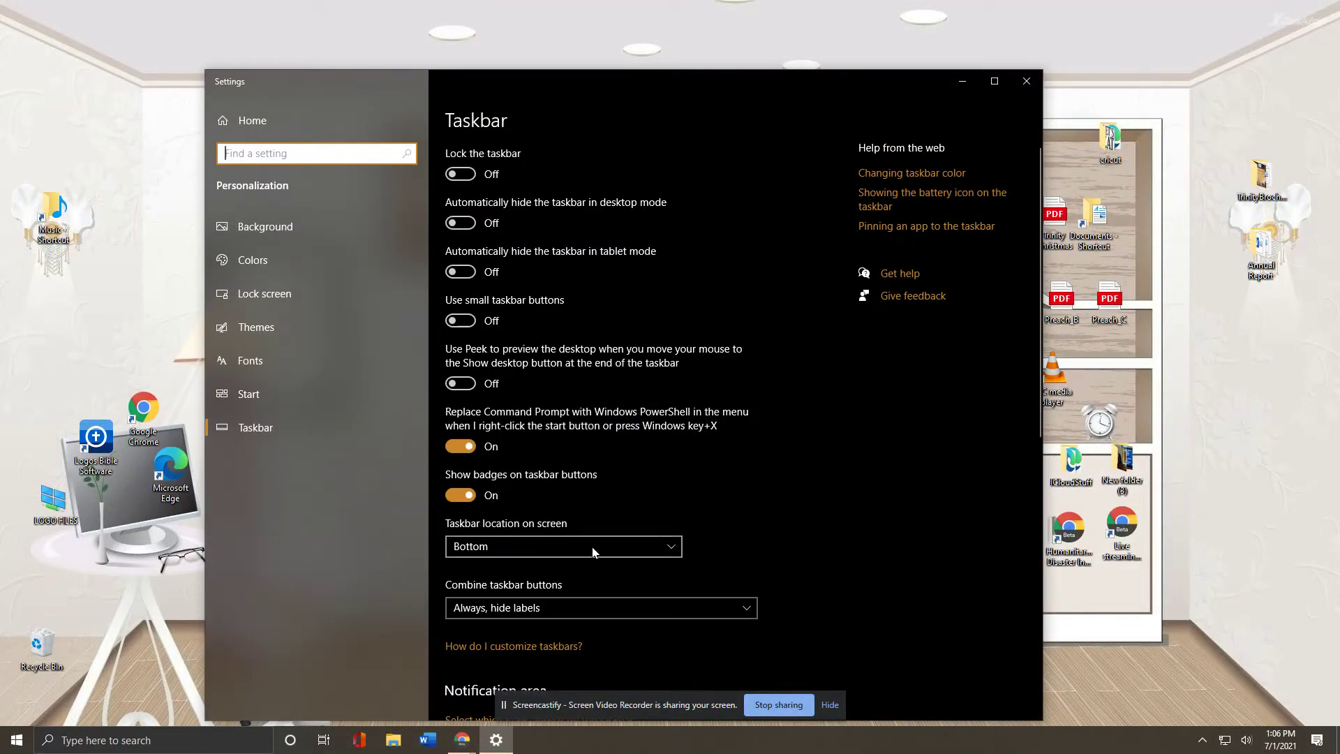
left_click(594, 552)
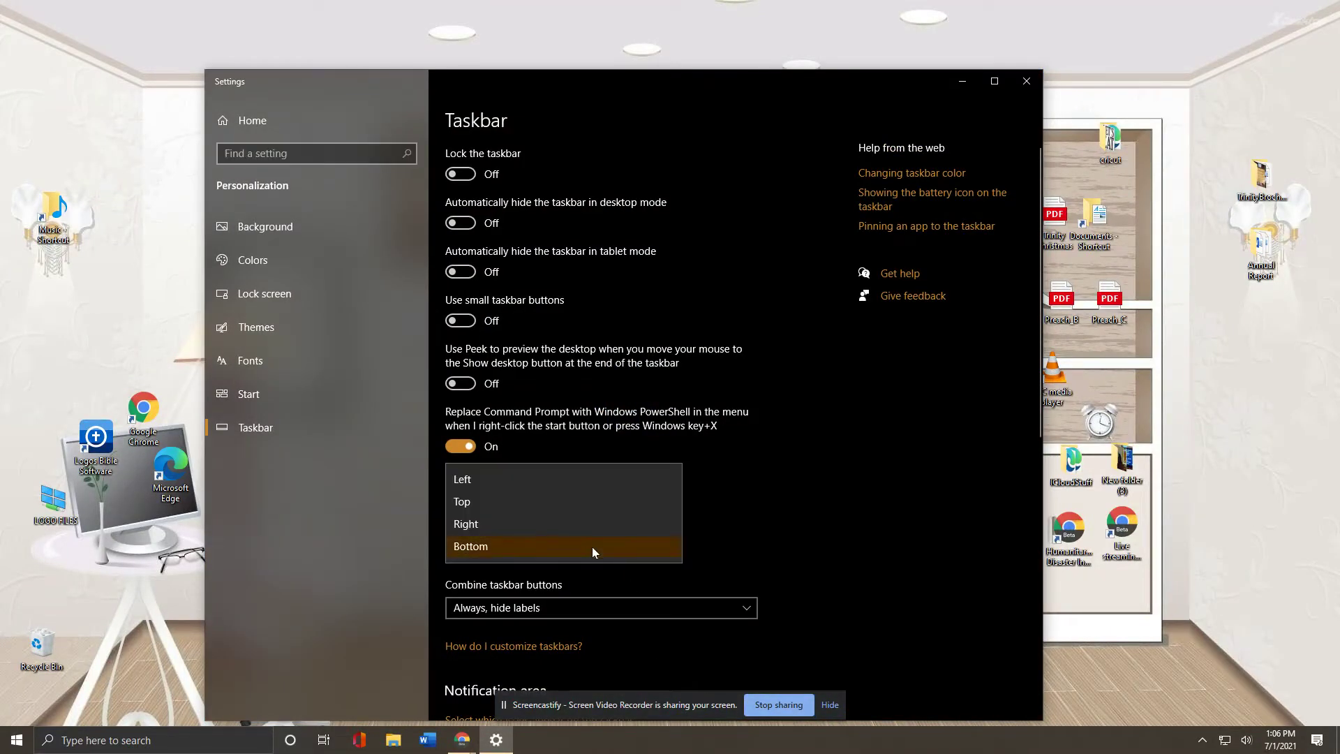
left_click(576, 501)
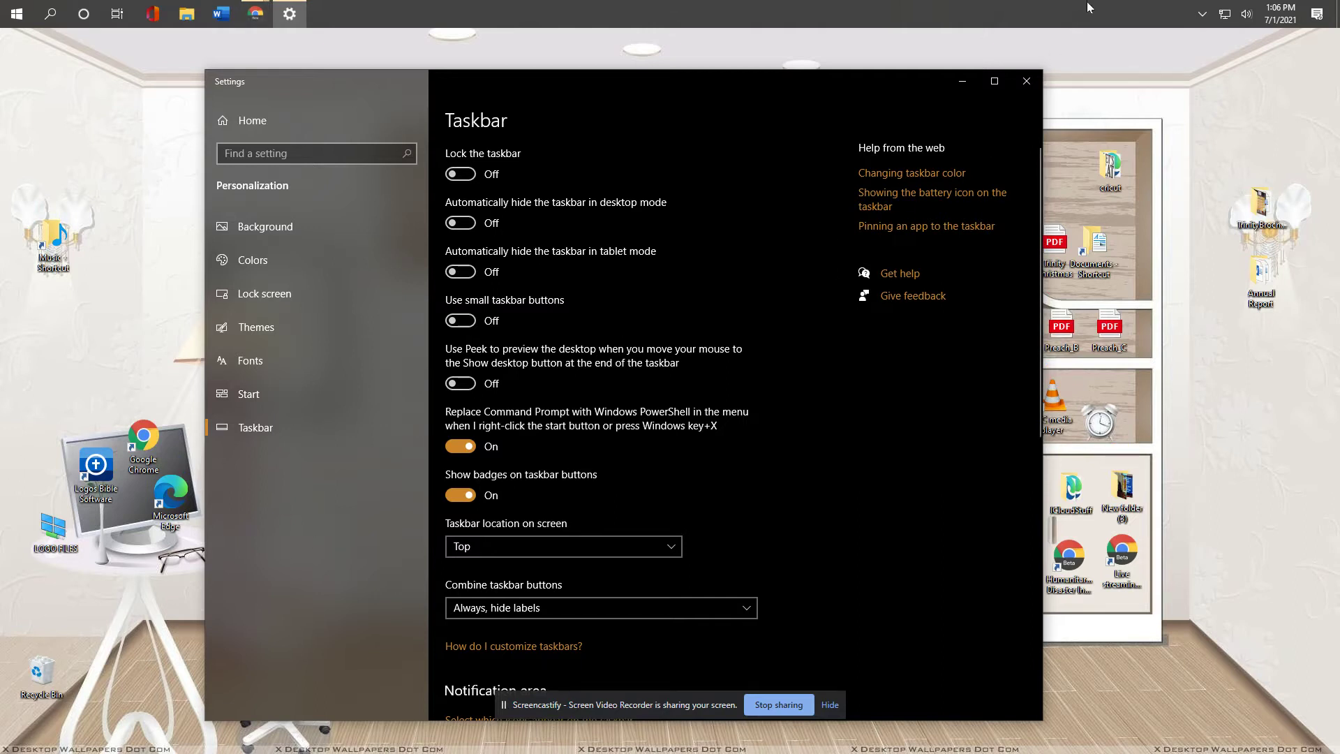
left_click(1026, 81)
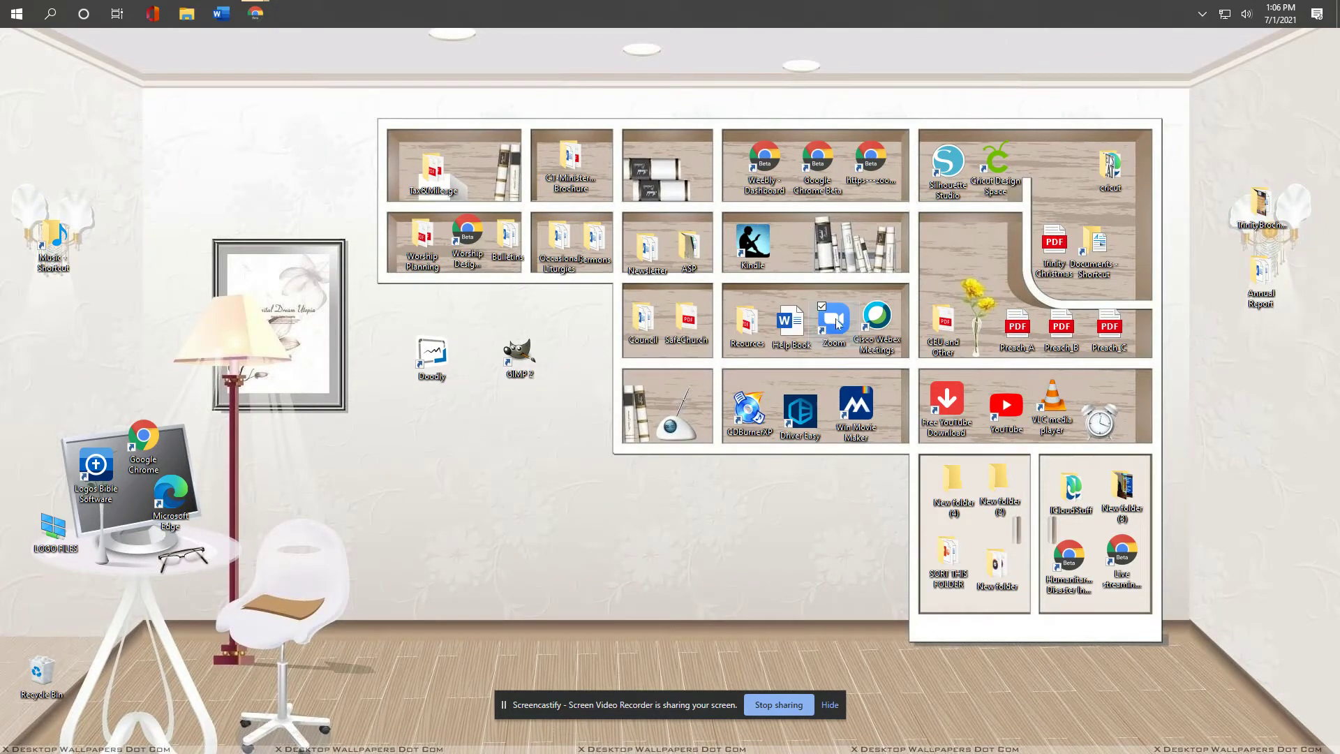
- Open Zoom from the desktop and turn its window into a floating one near the middle of the desktop
double_click(836, 323)
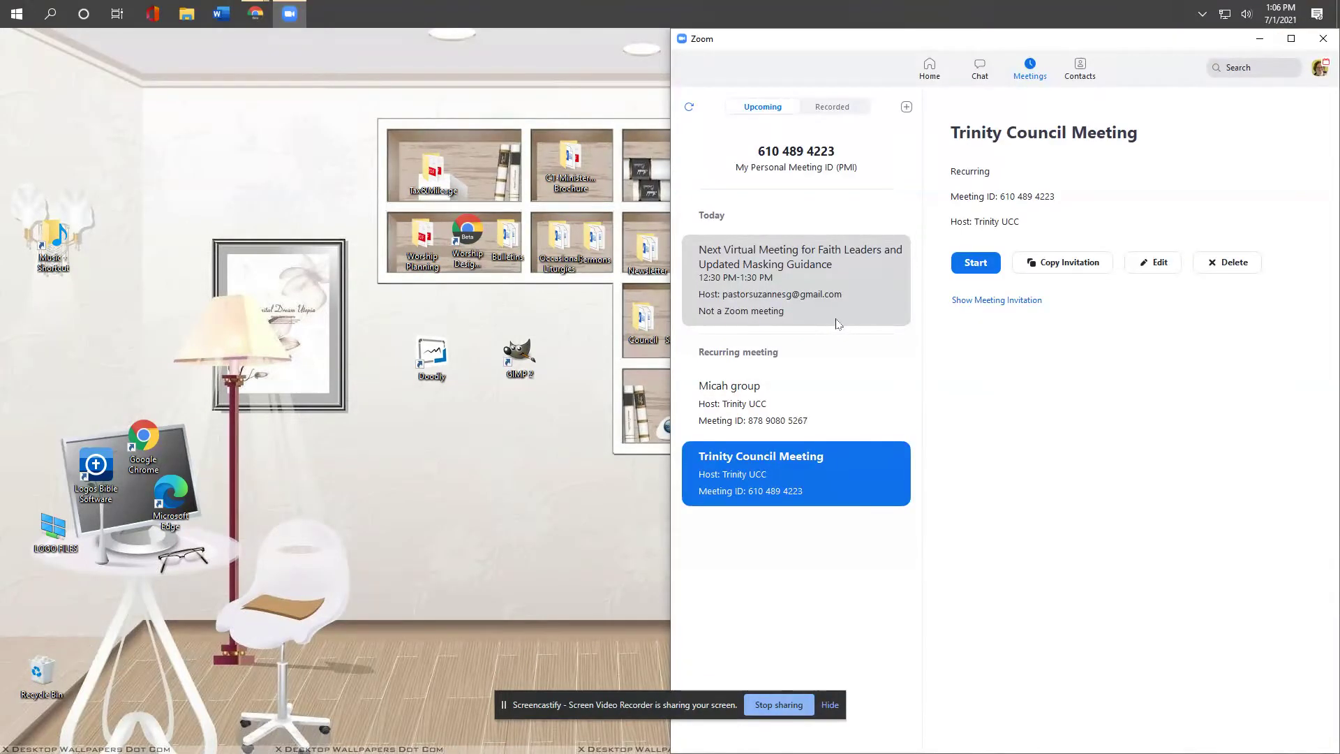
left_click(1291, 39)
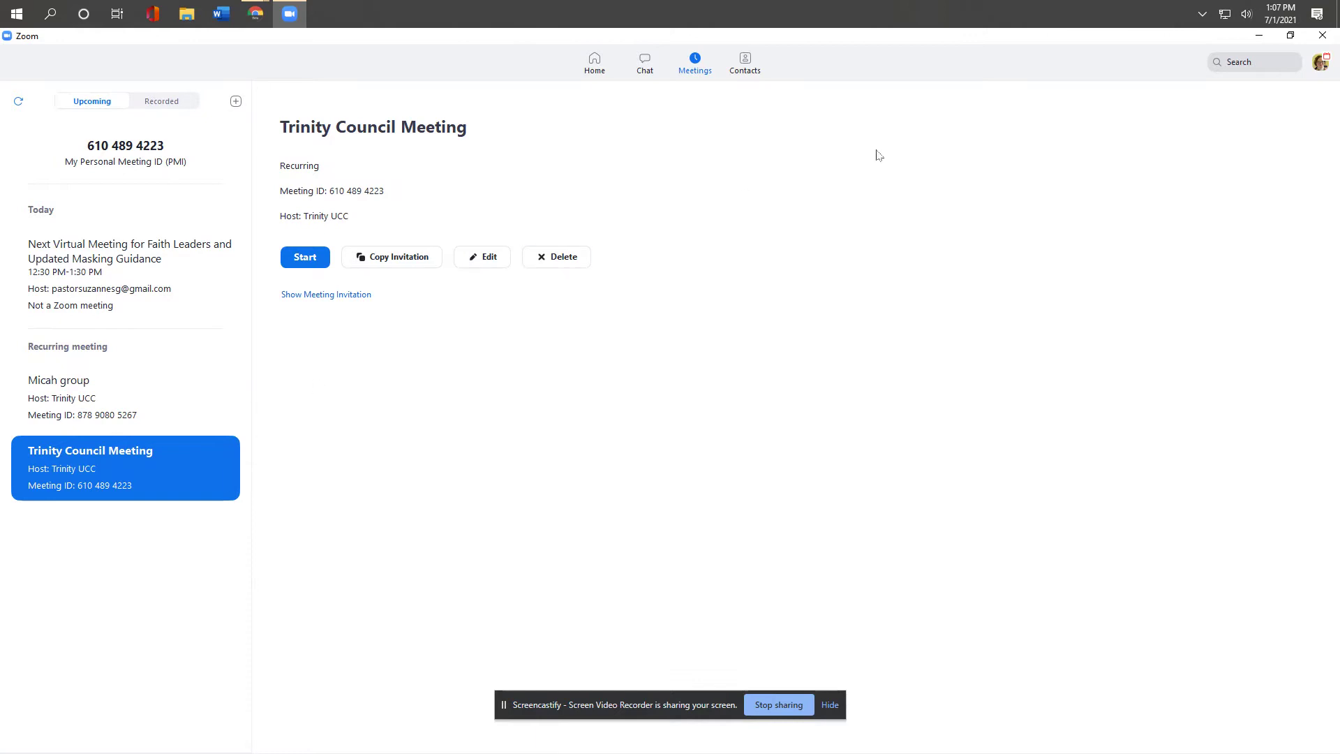
left_click(1290, 35)
left_click_drag(874, 106, 723, 124)
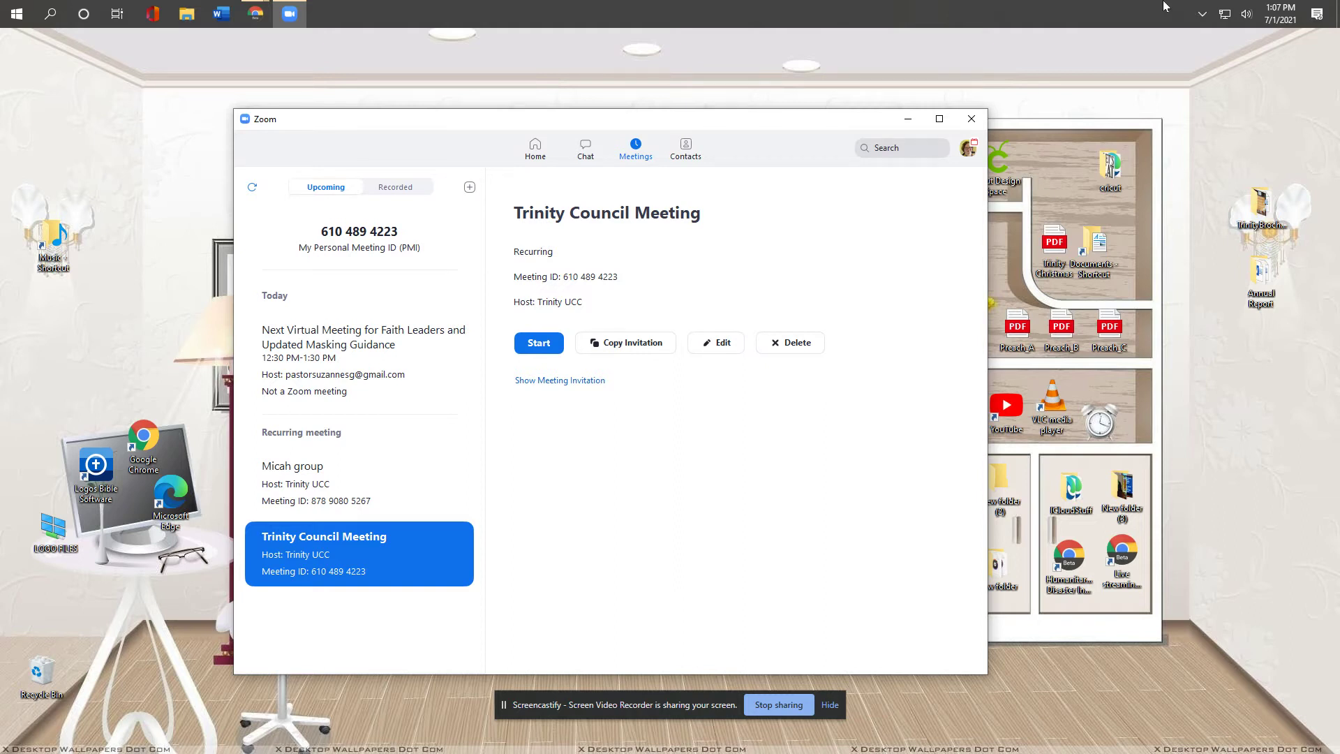
- Snap the Zoom window to the right half of the screen and fill the left half with Google Chrome
key("super+Right")
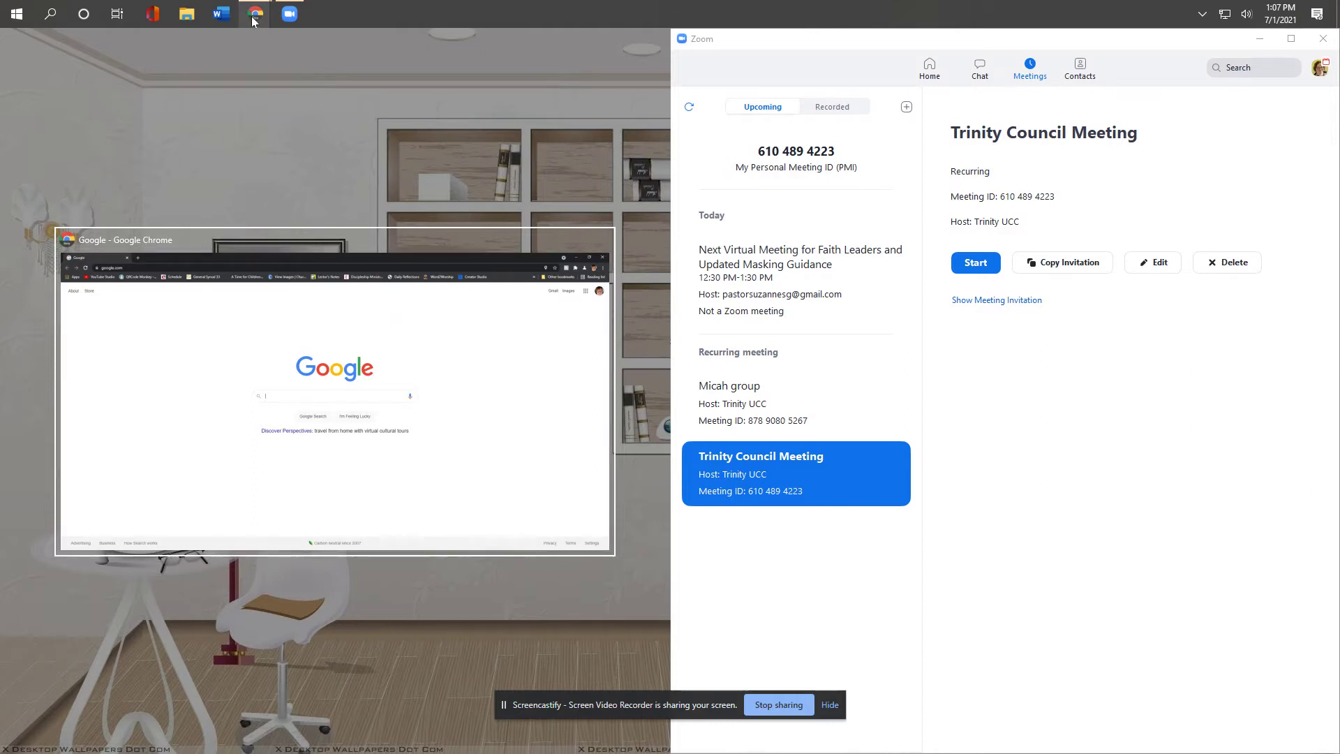
mouse_move(252, 21)
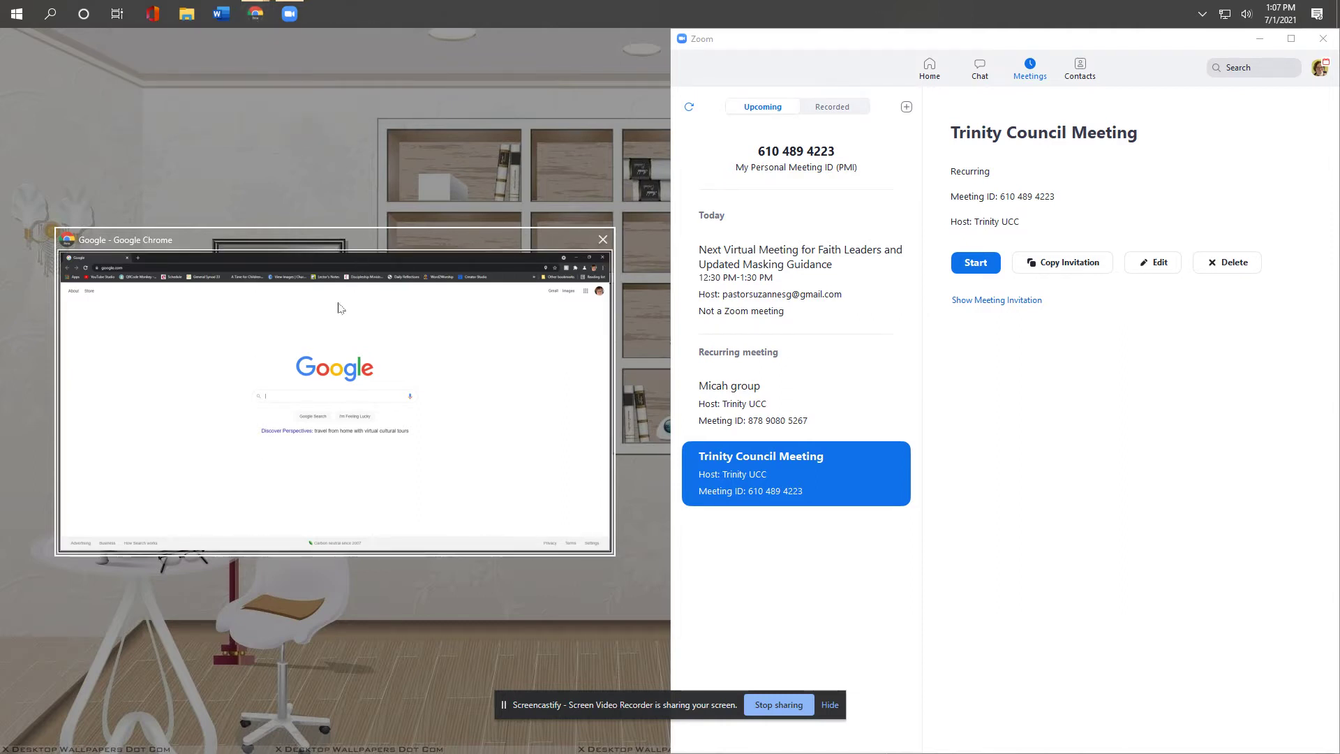
left_click(360, 233)
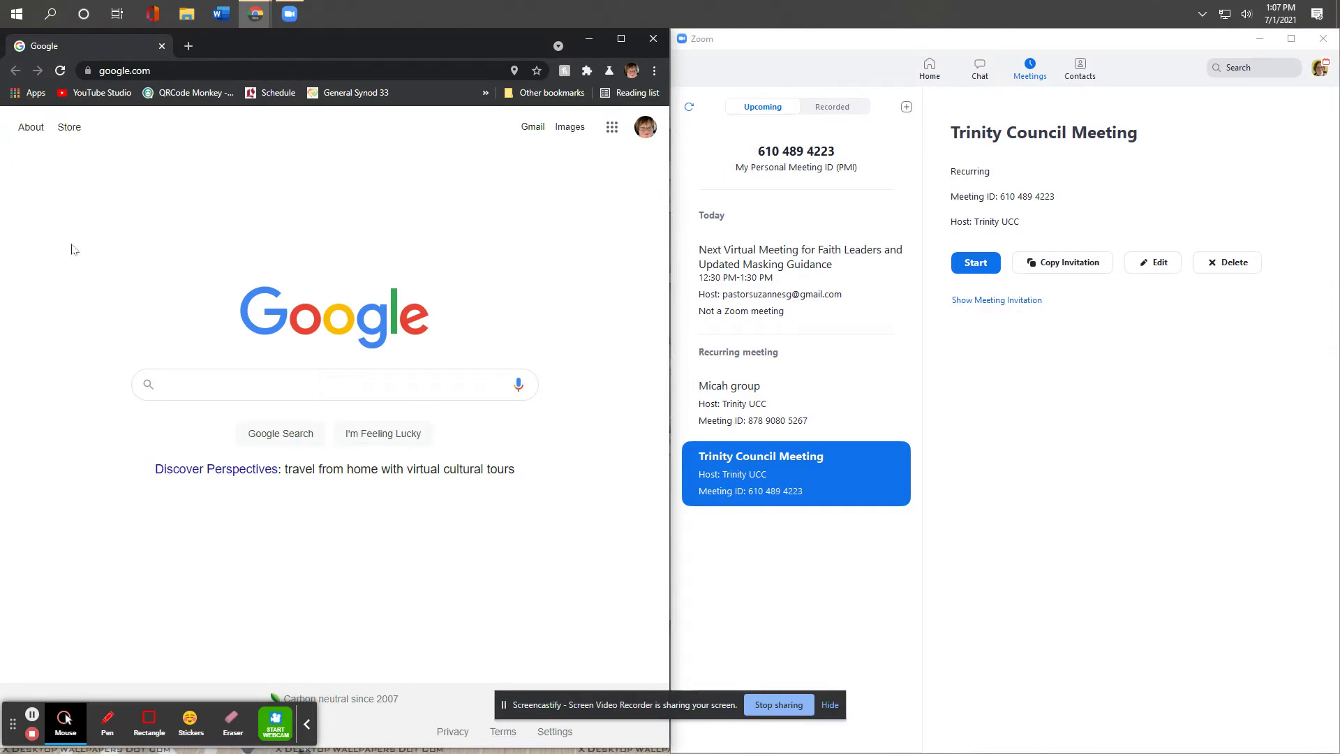
- Go to meet.ucc.org in Chrome and open its SessionSync page
left_click(174, 69)
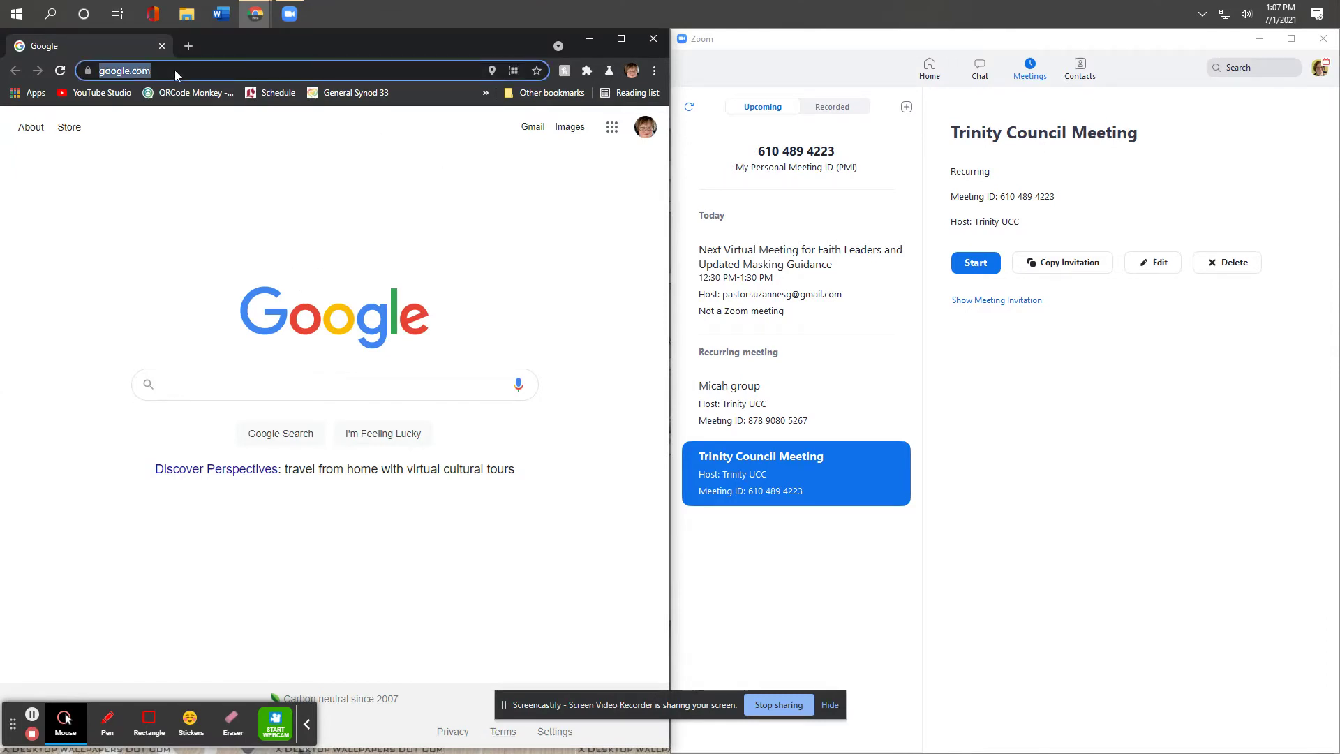
type("meet.ucc.org")
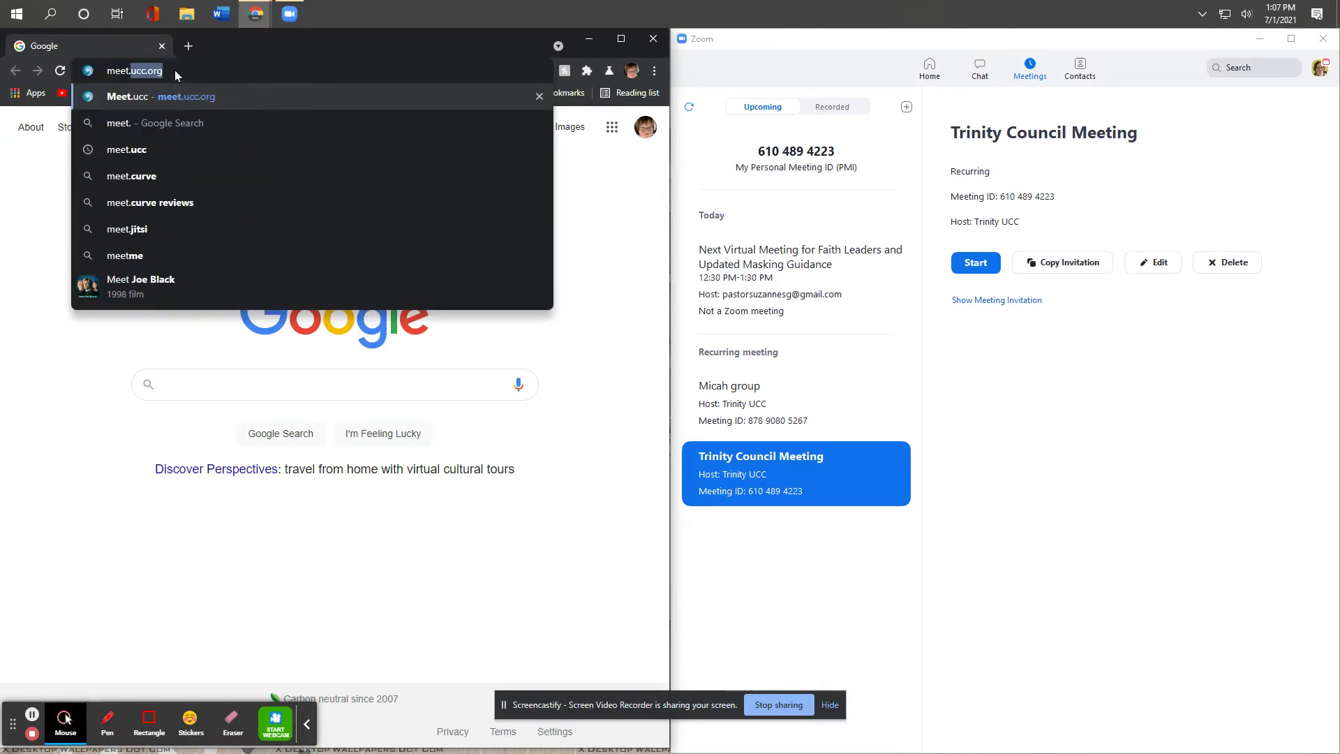
key("Return")
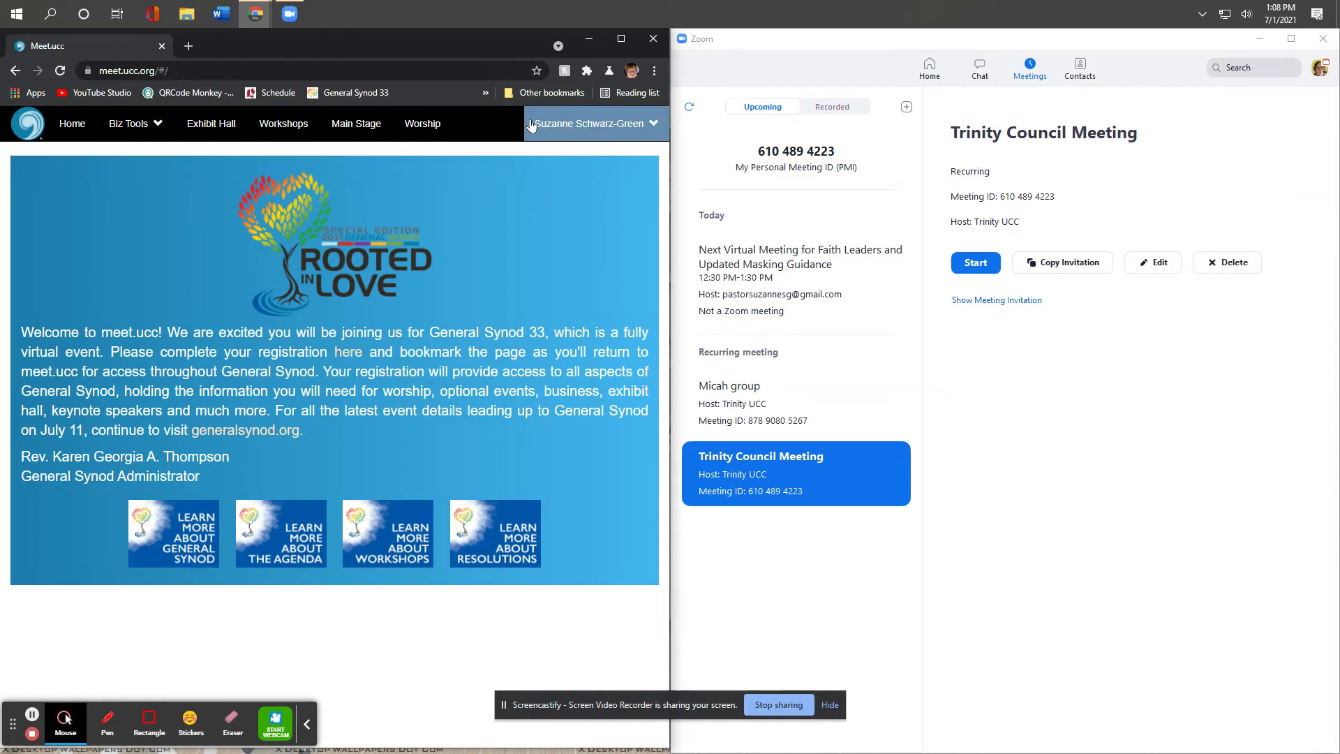
left_click(134, 125)
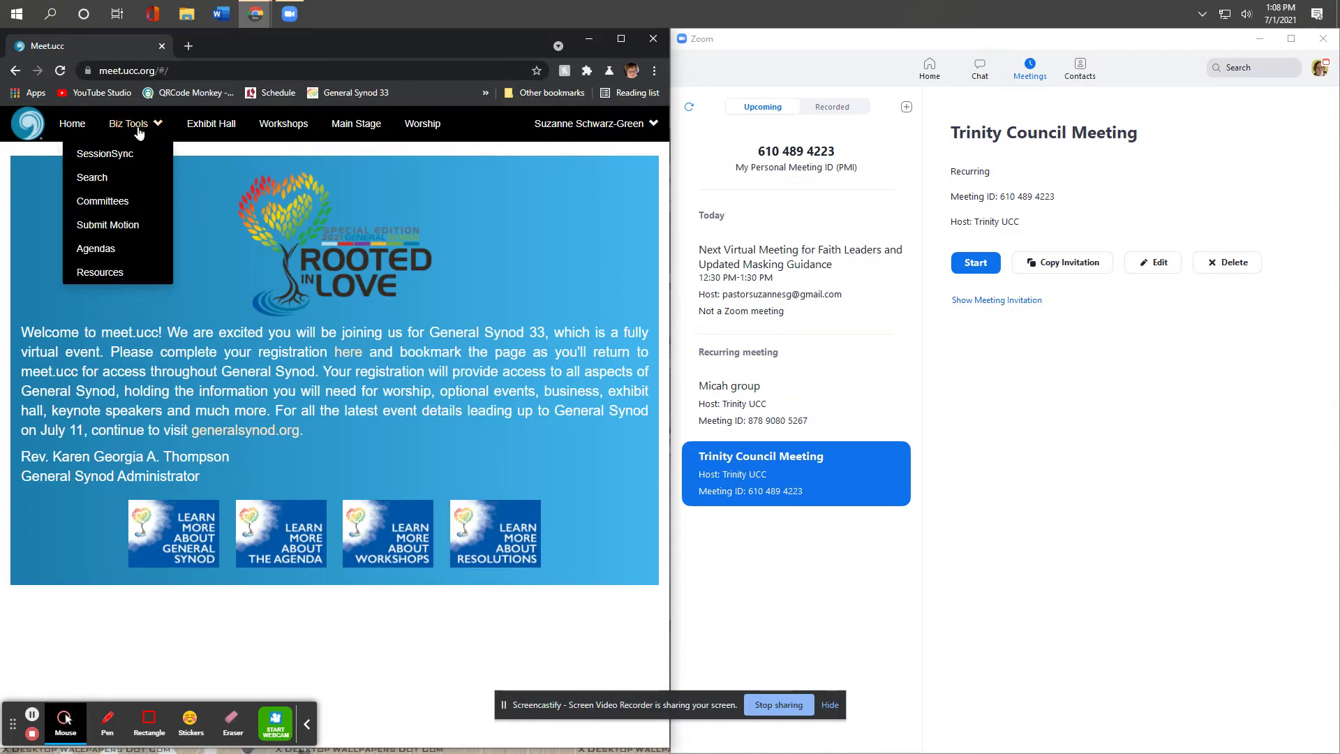
left_click(119, 160)
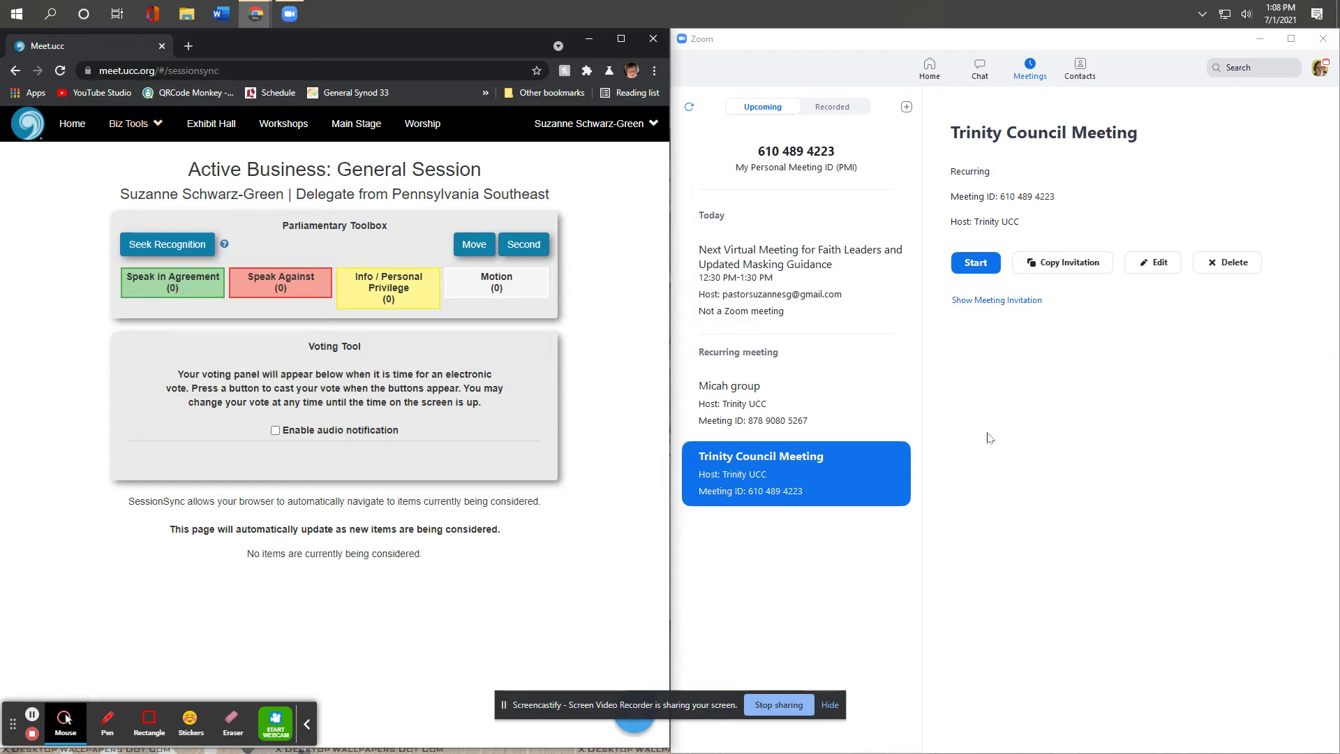
- Start the Trinity Council Meeting in Zoom and snap its meeting window to the right half, beside the Meet.ucc browser window
left_click(769, 470)
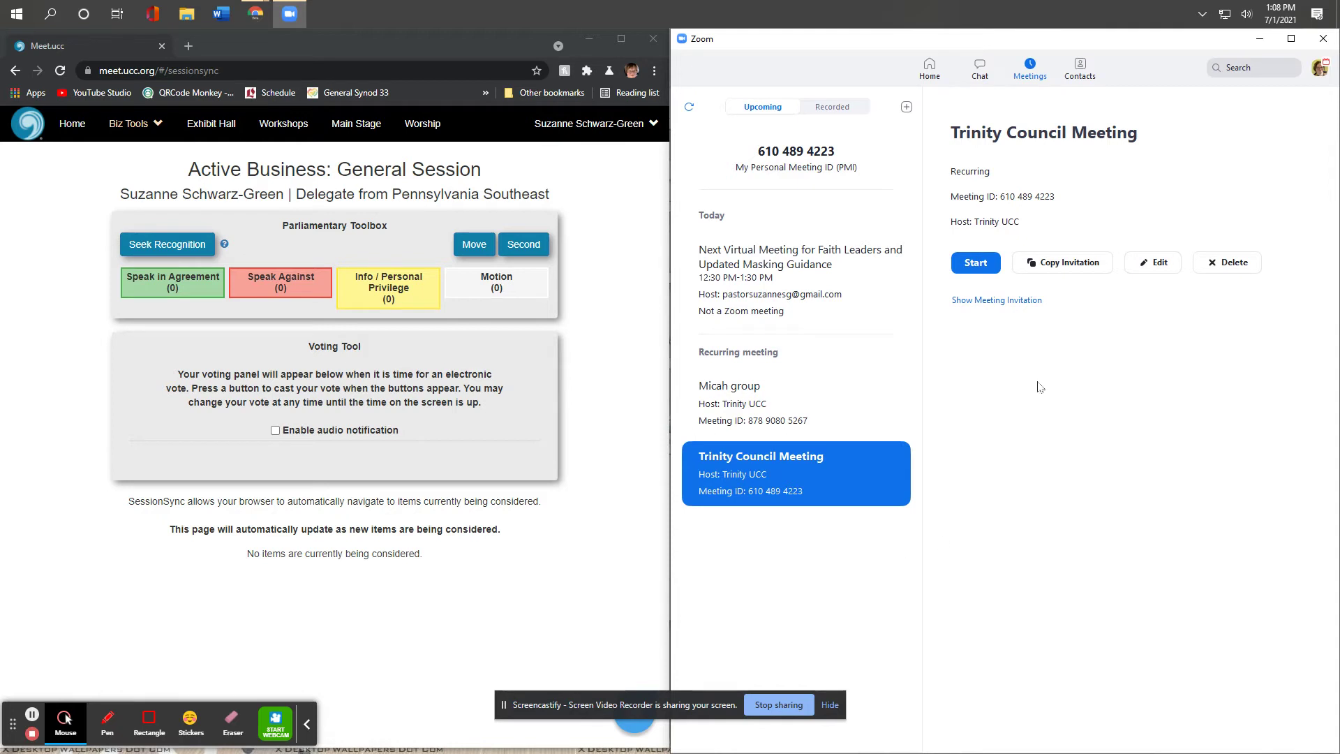
left_click(972, 264)
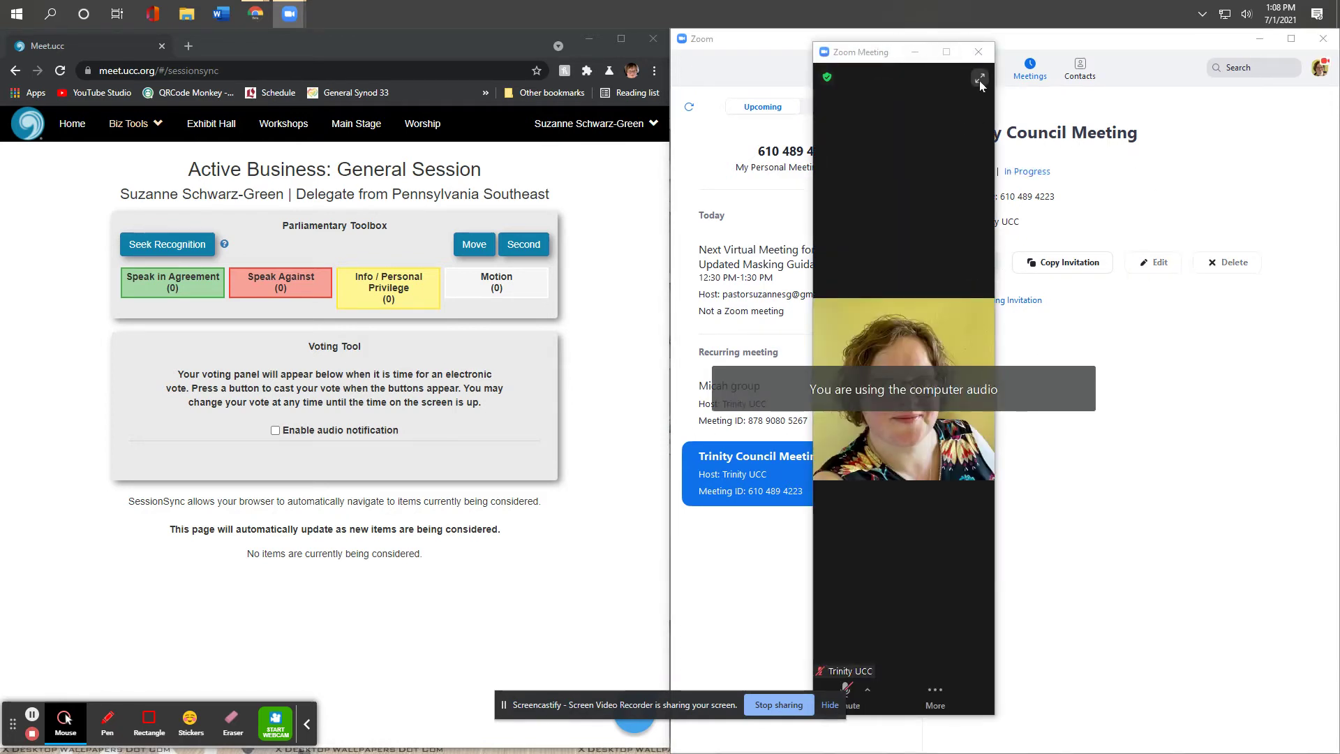
left_click_drag(998, 112, 1260, 118)
left_click_drag(1046, 59, 987, 49)
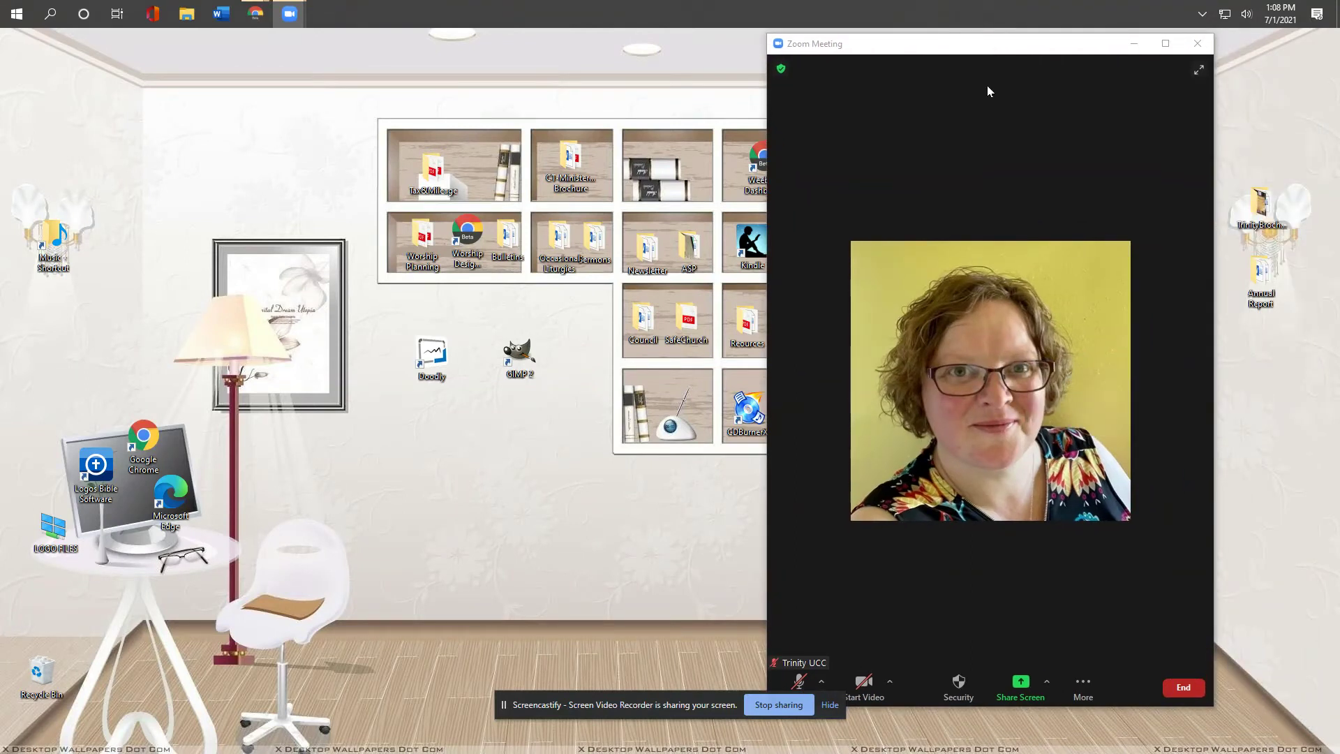
key("super+Right")
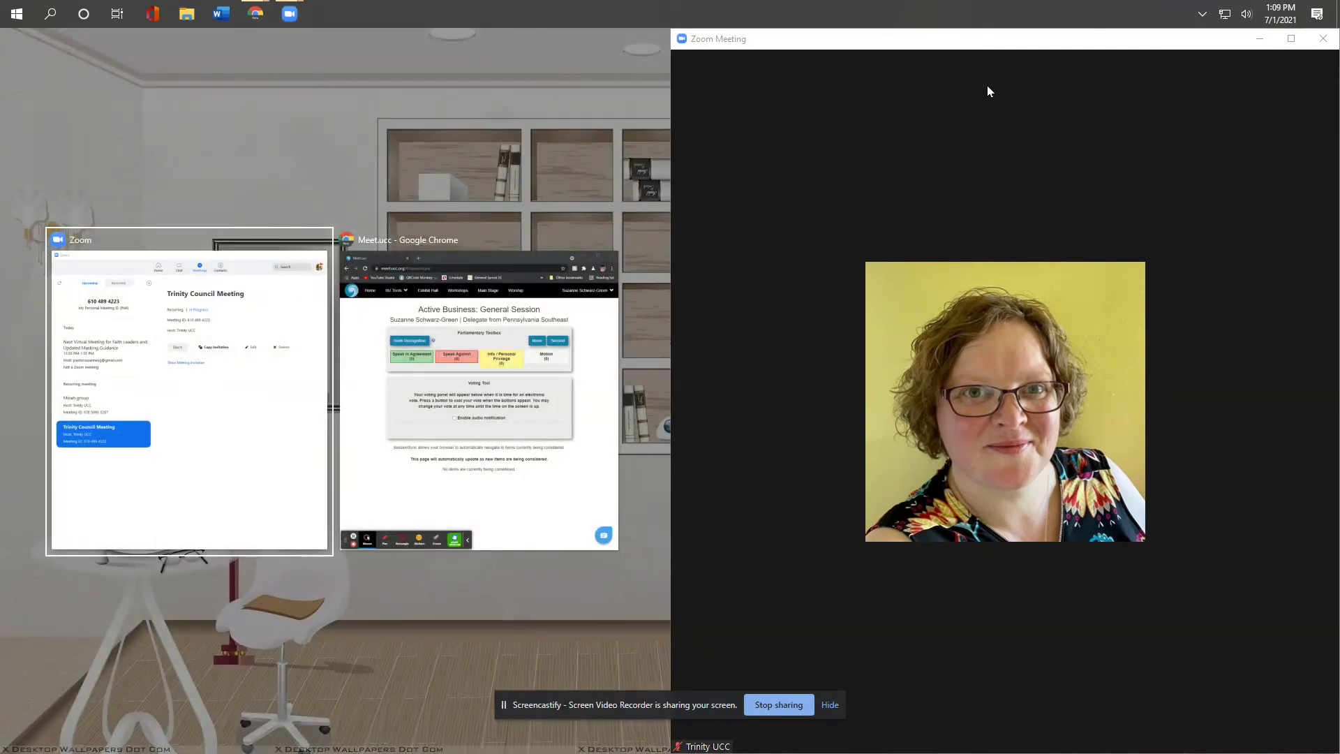
left_click(551, 469)
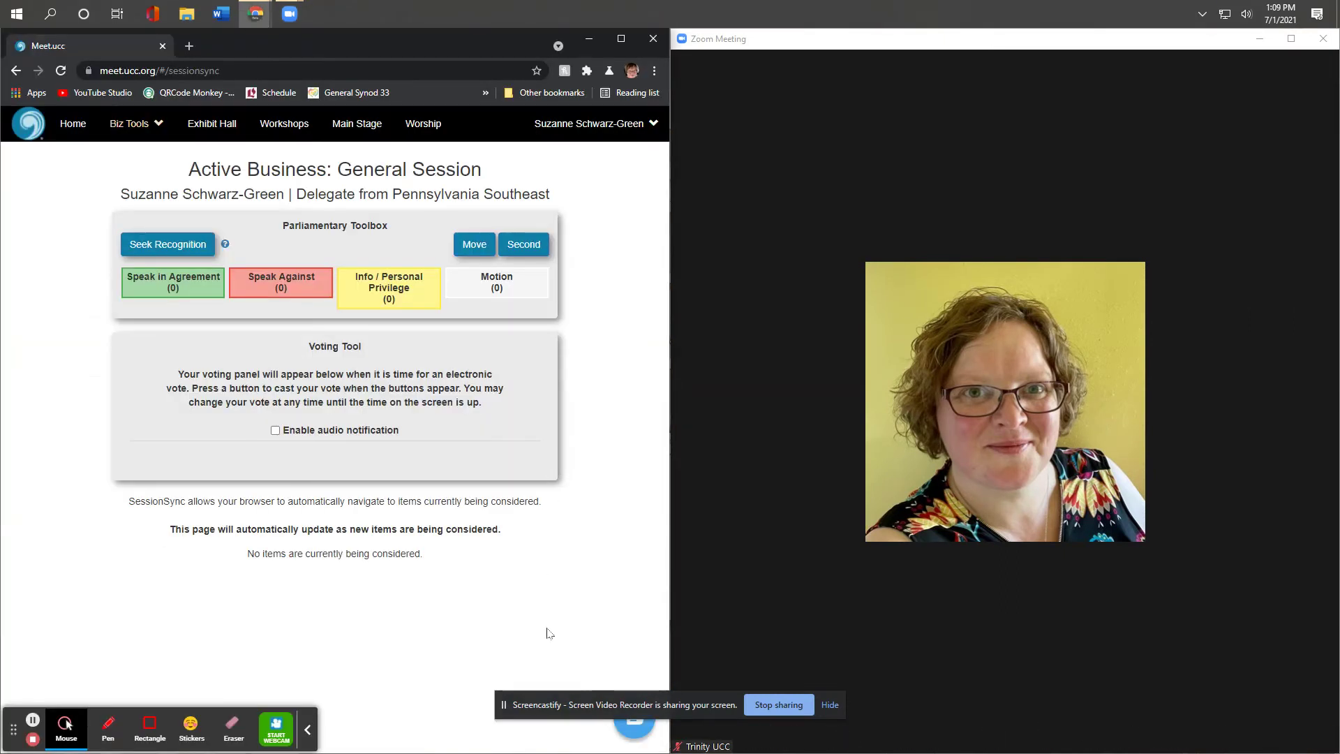
- Start the camera video in the Zoom meeting
mouse_move(1181, 283)
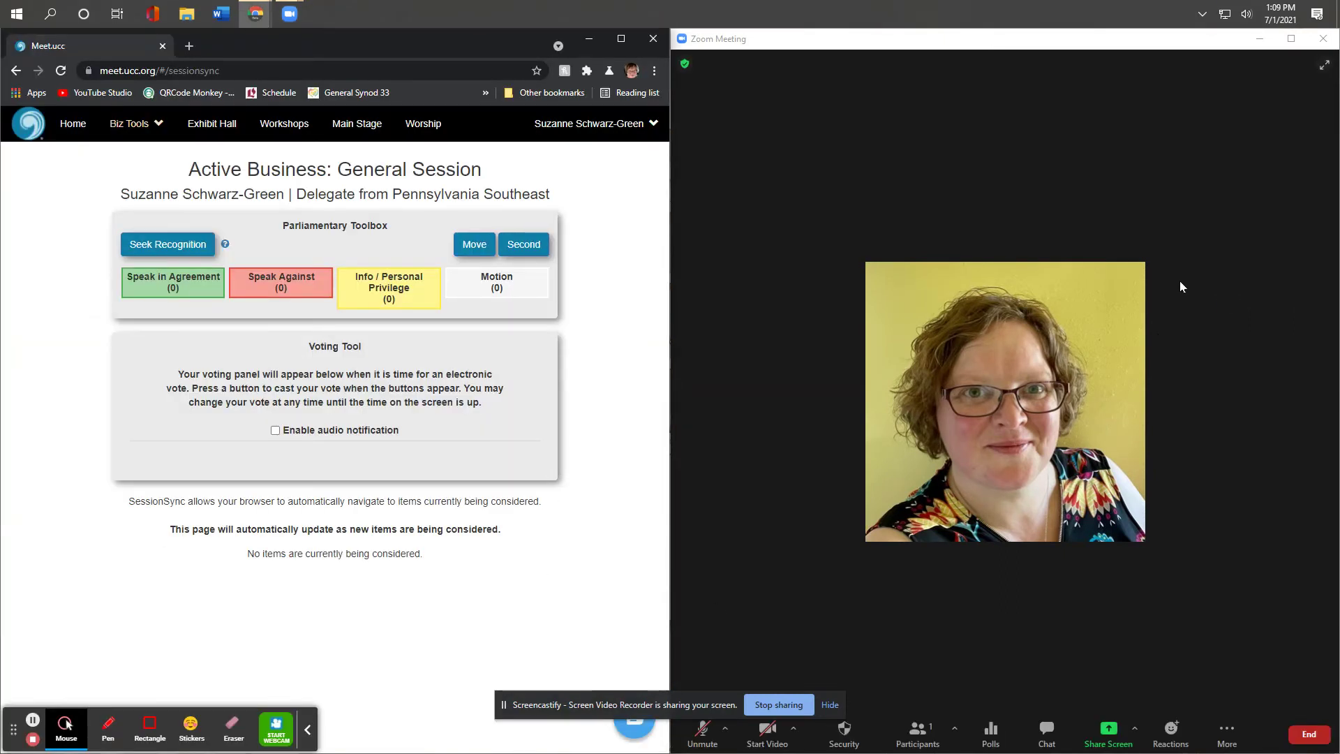
left_click(775, 732)
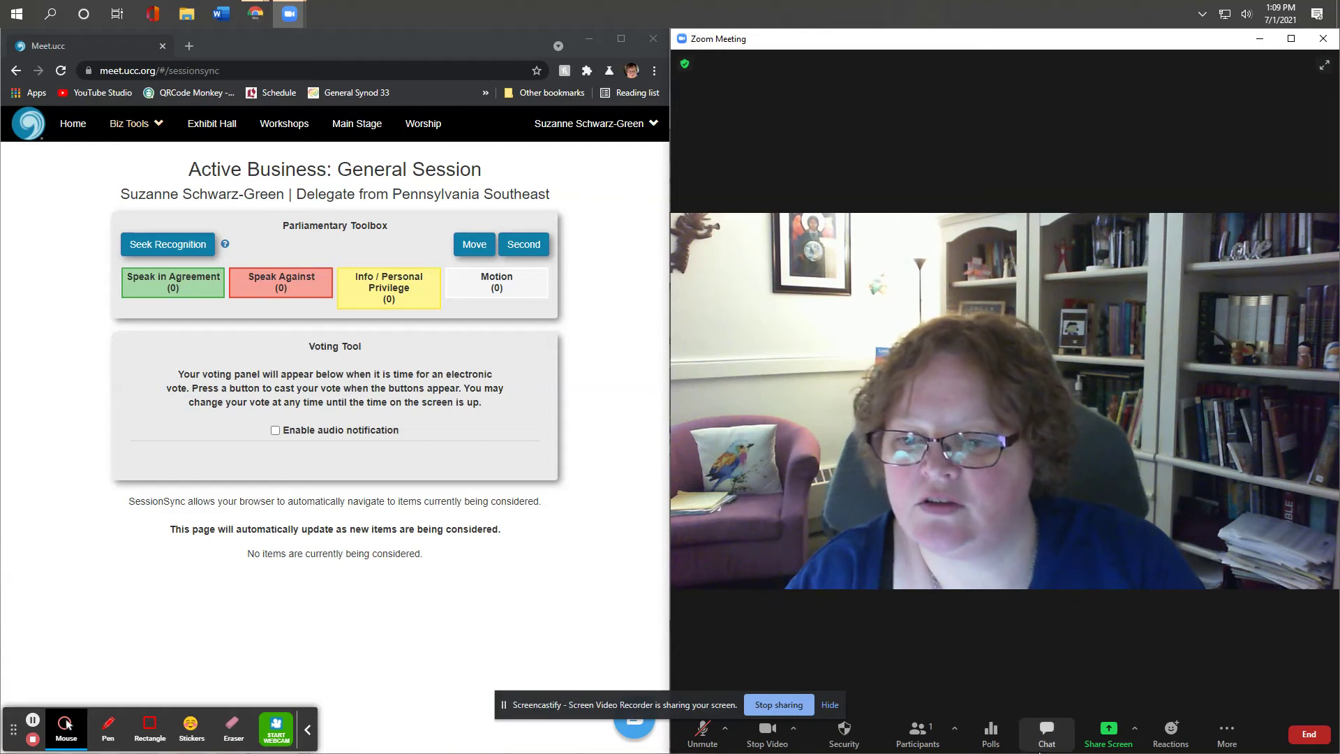
- Show and hide the meeting chat, and snap the meeting window back to the right half of the screen
left_click(1039, 737)
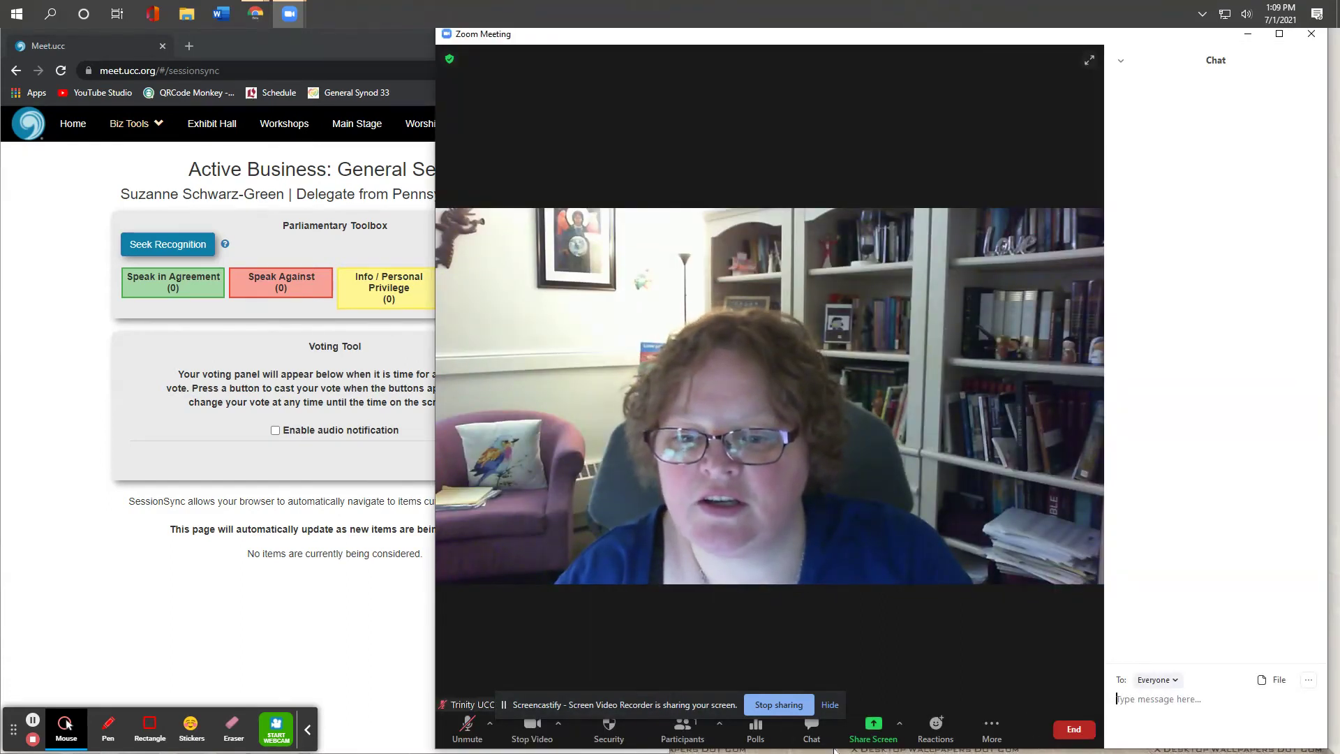
left_click(815, 732)
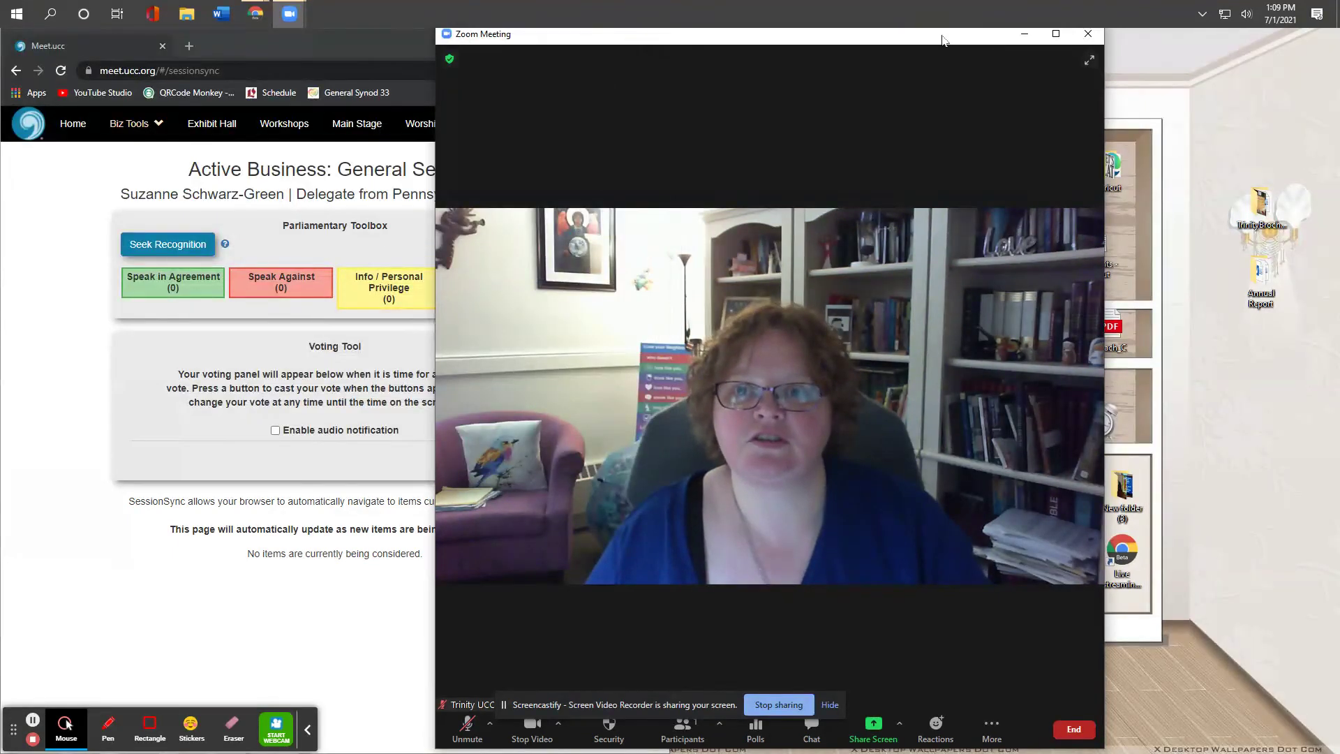
key("super+Right")
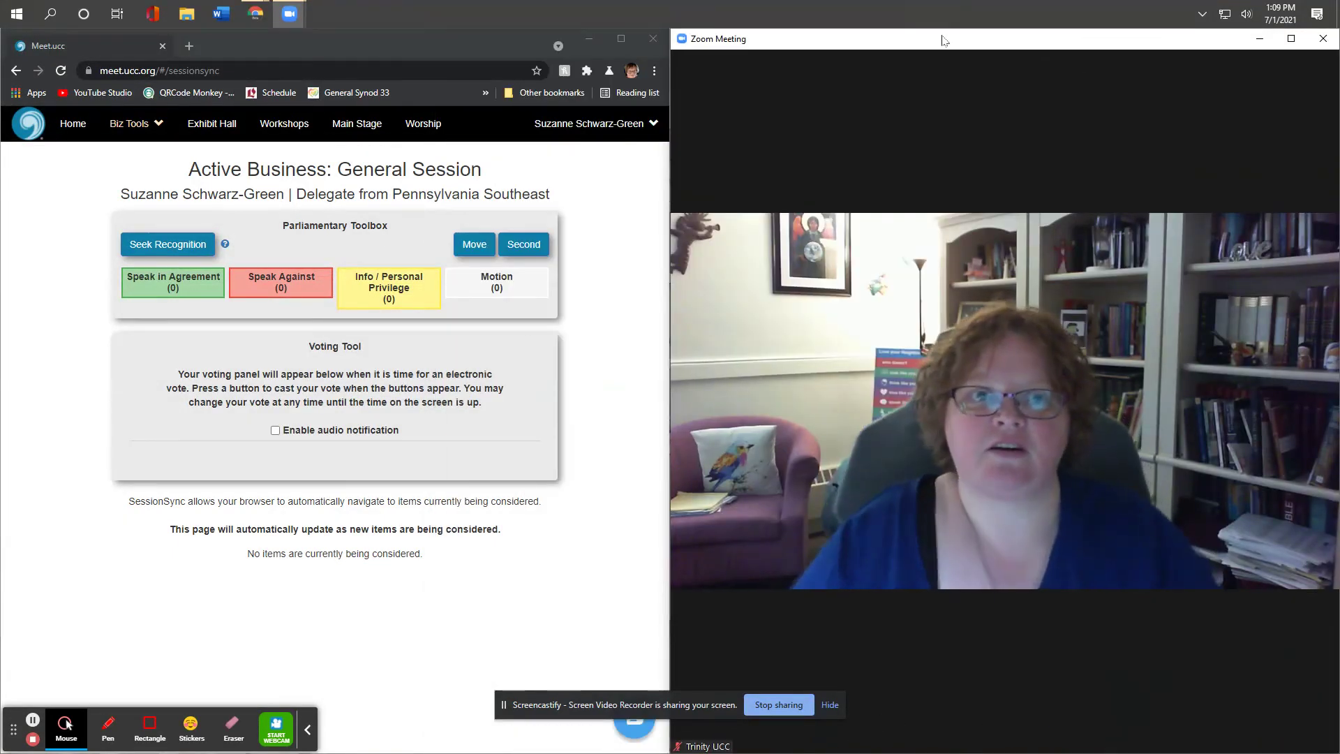
mouse_move(847, 95)
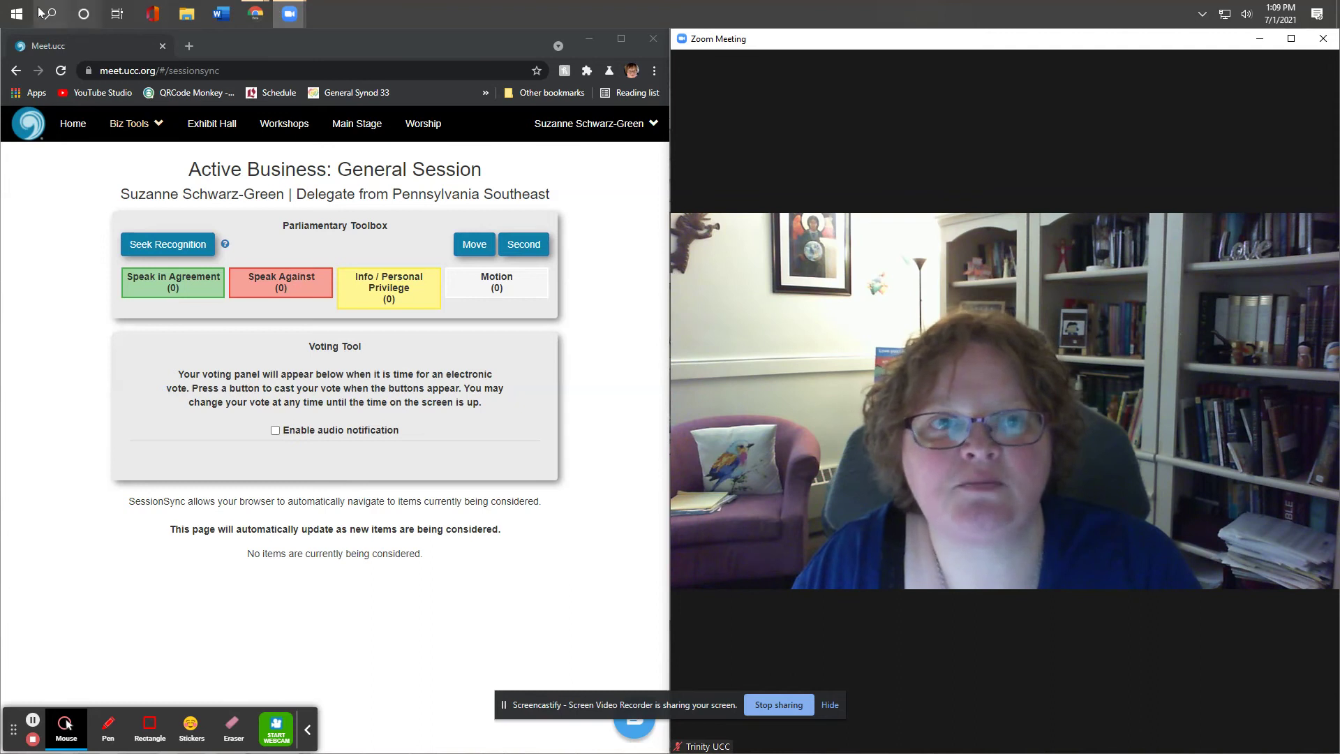
mouse_move(784, 646)
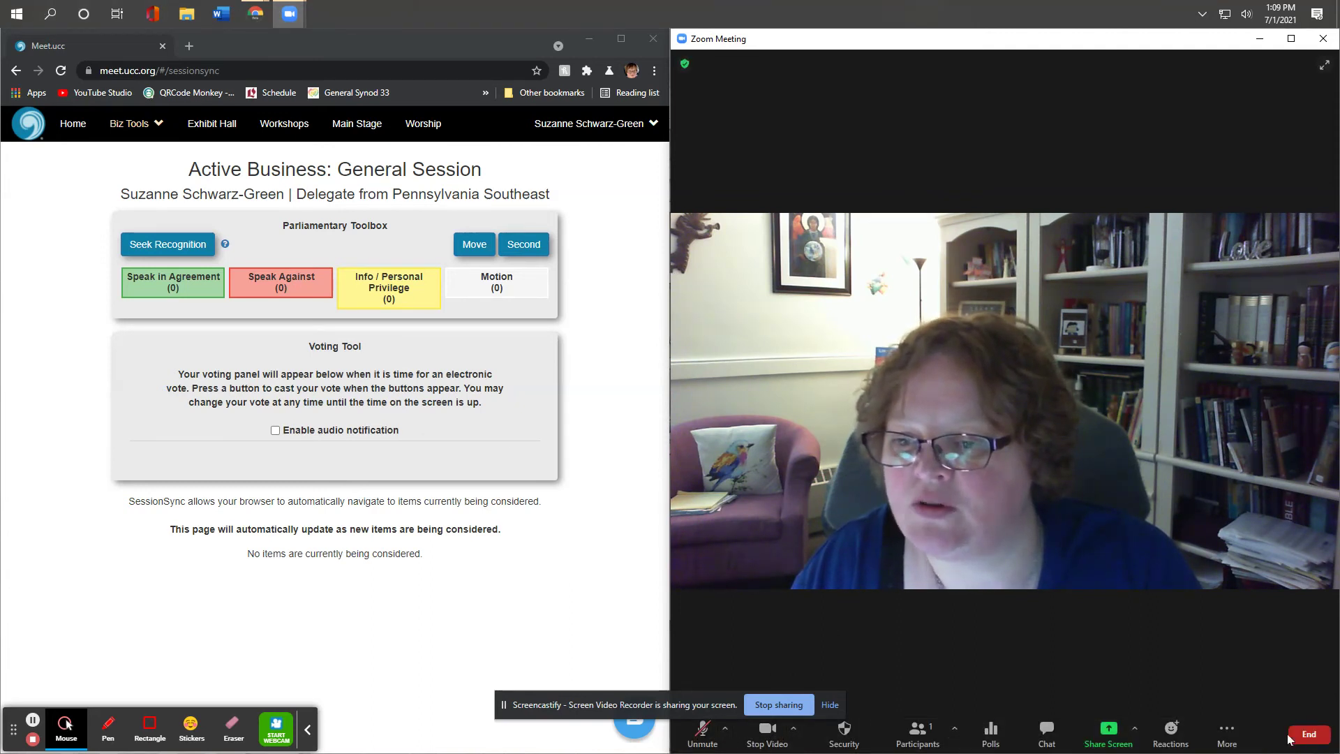
- Set the taskbar location on screen back to Bottom in the Windows taskbar settings and close Settings
right_click(632, 9)
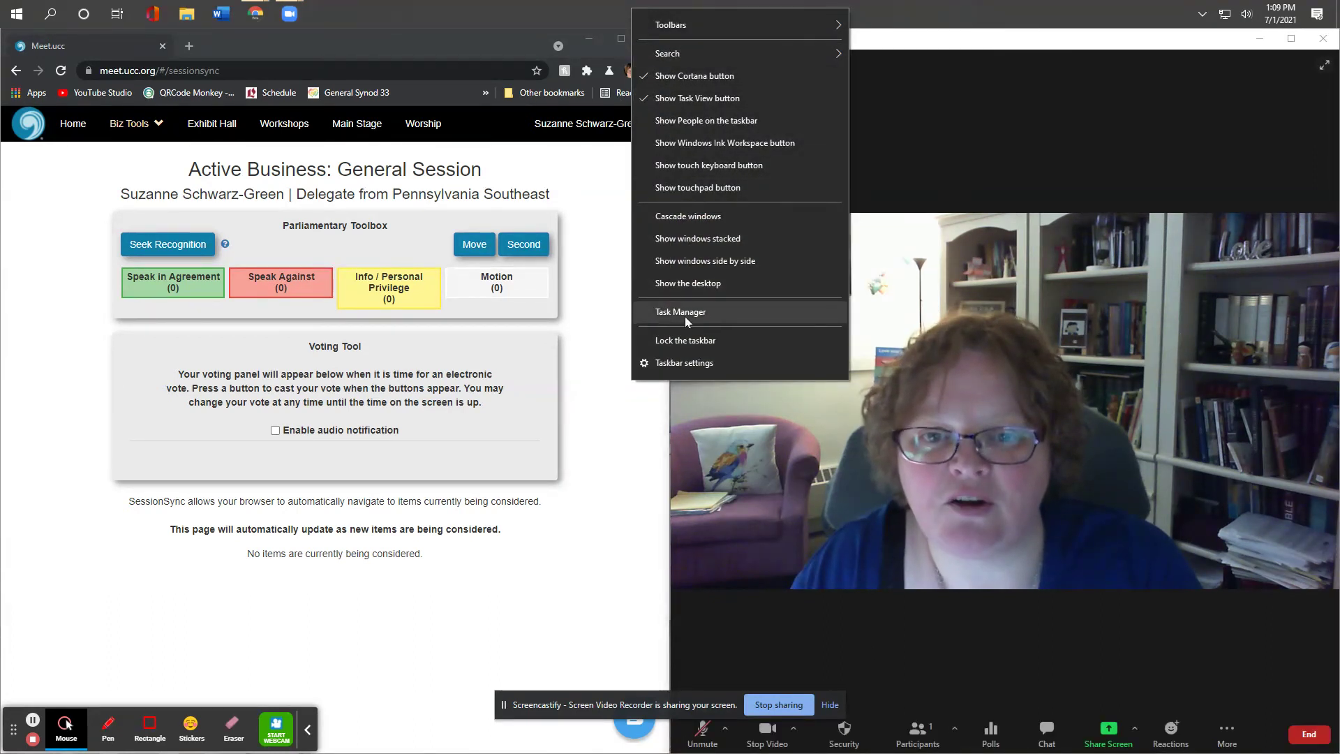
left_click(678, 363)
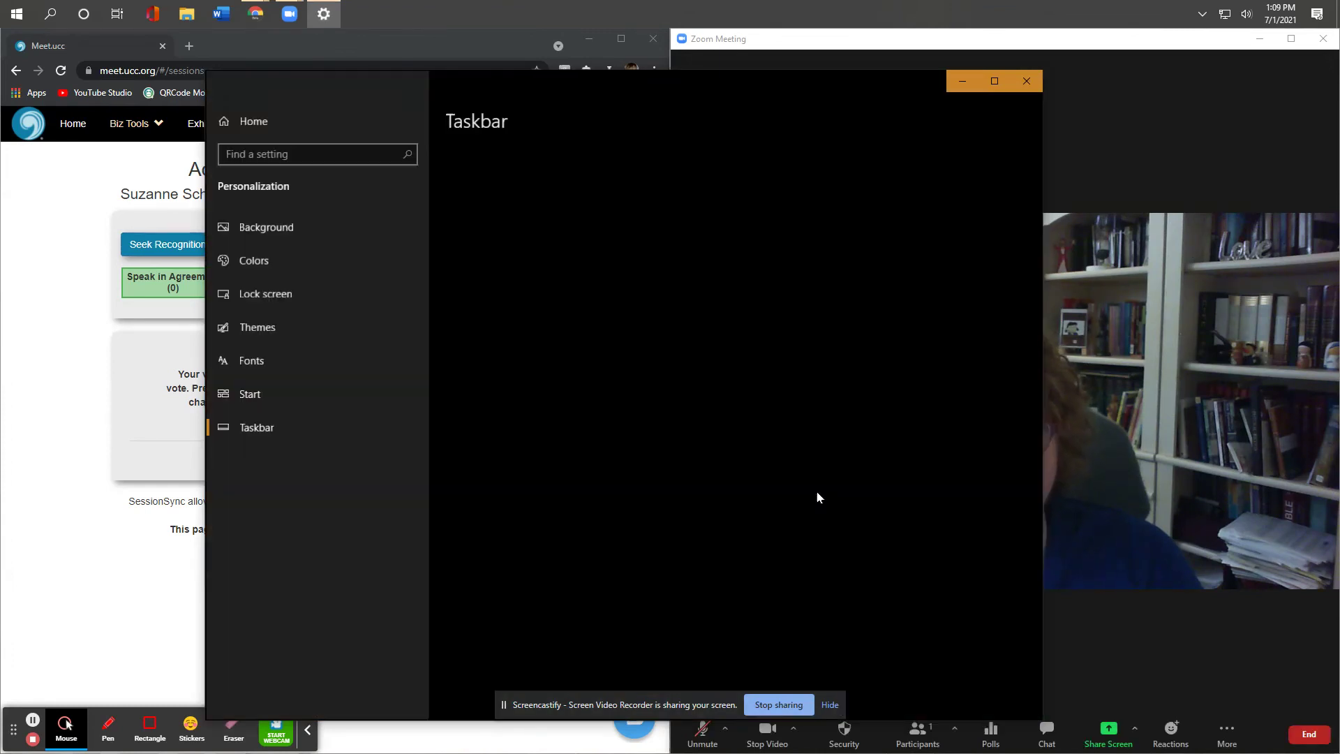
left_click(599, 547)
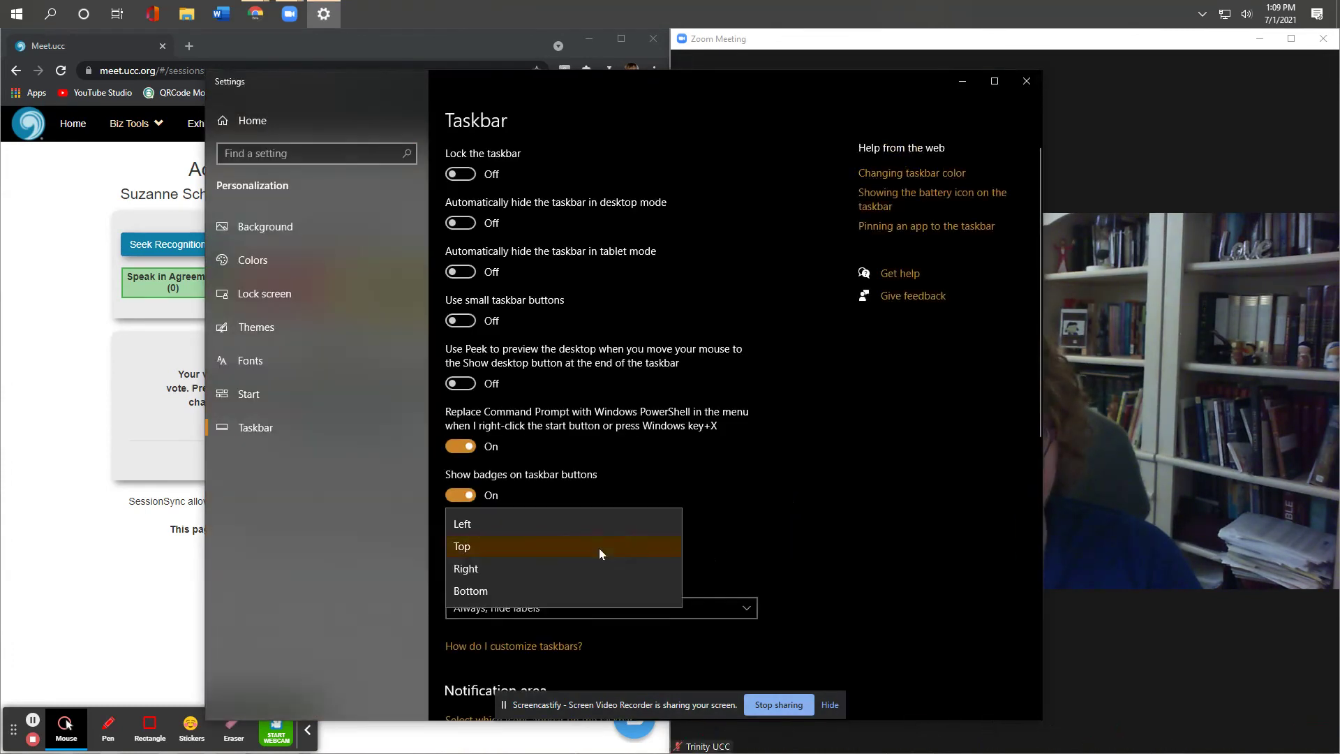
left_click(579, 594)
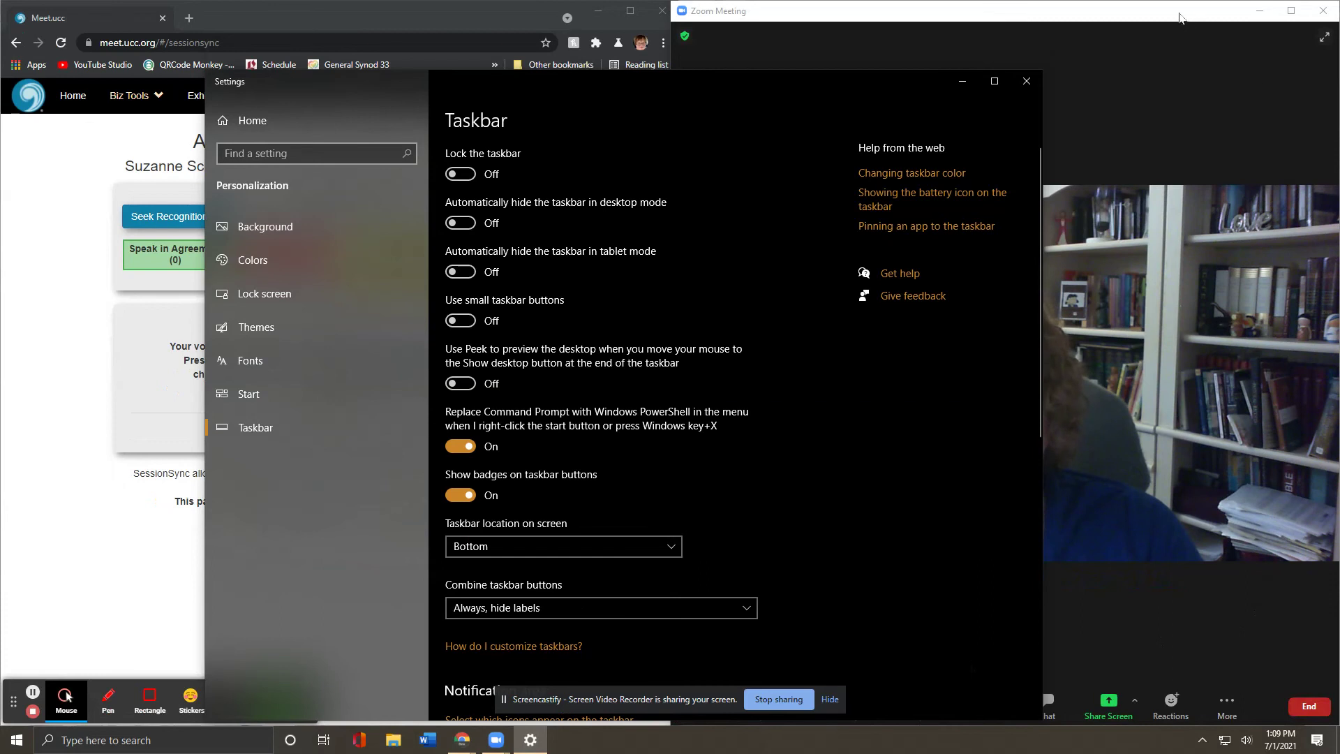
left_click(1115, 4)
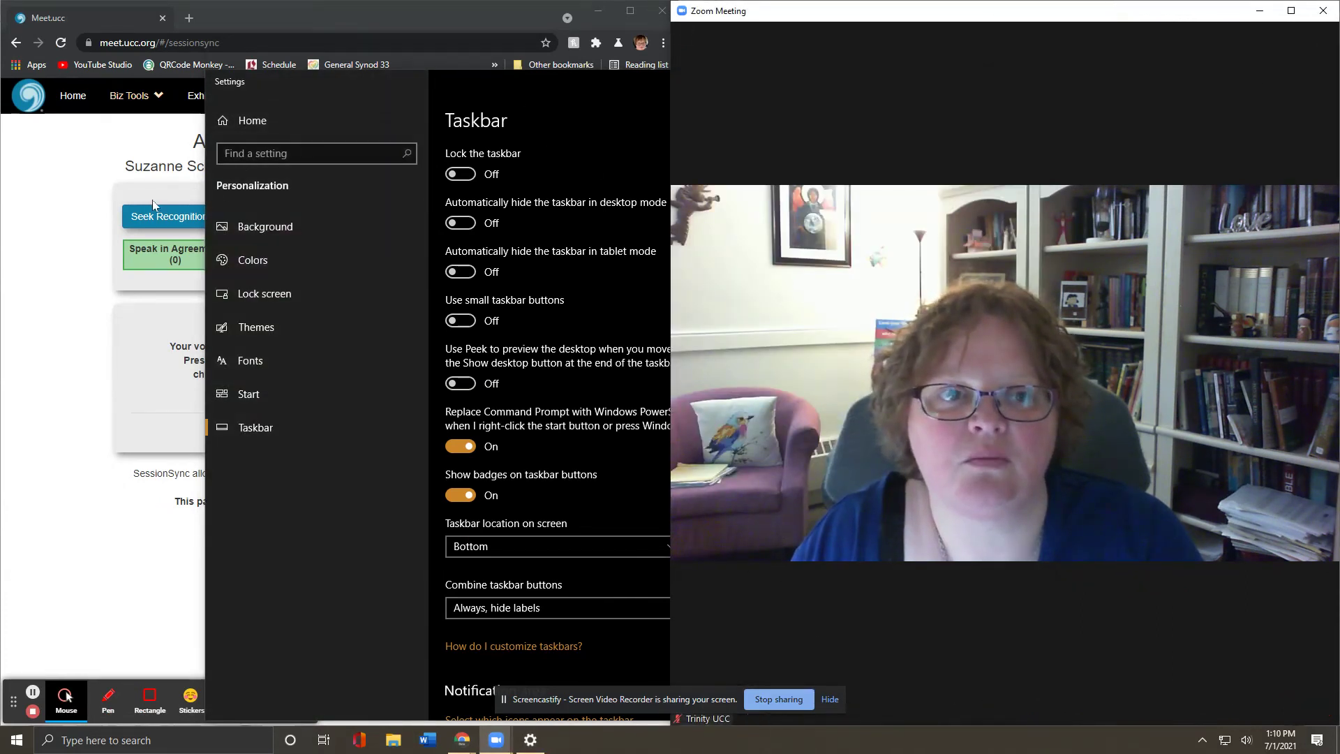
left_click(604, 83)
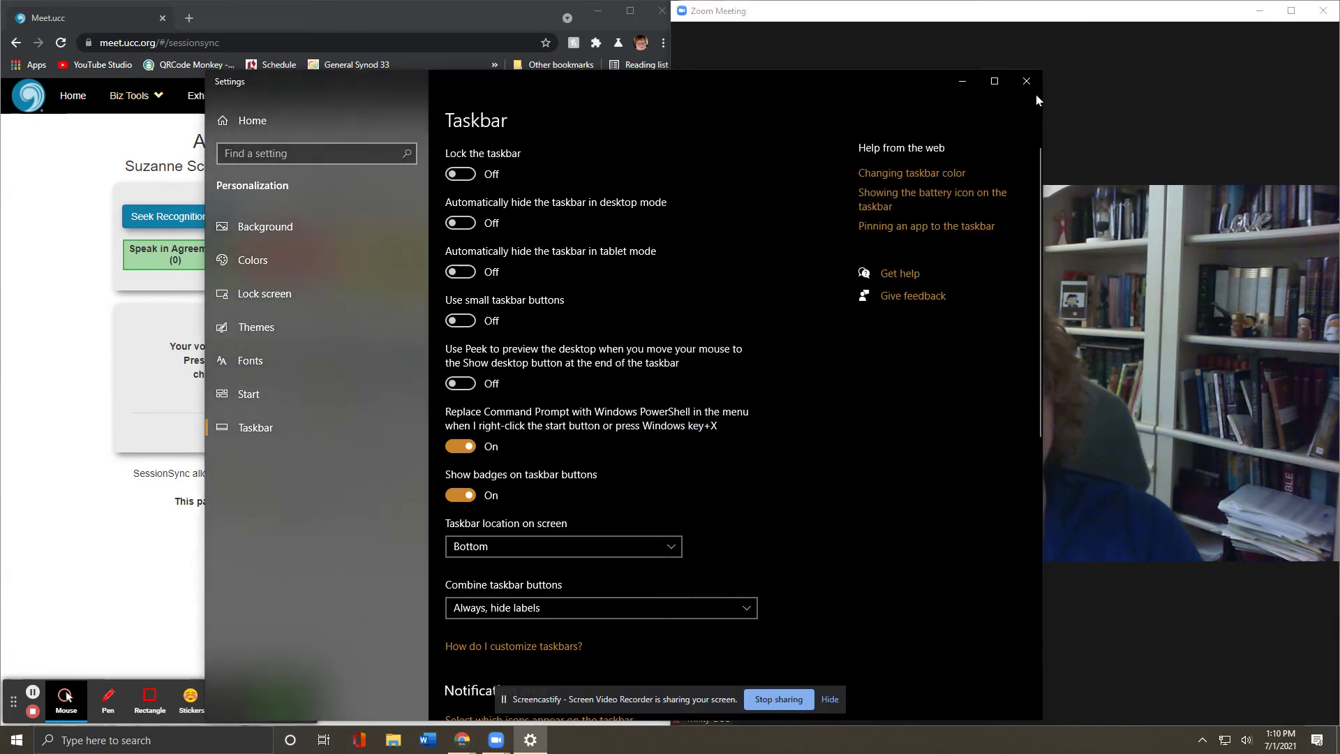
left_click(1027, 82)
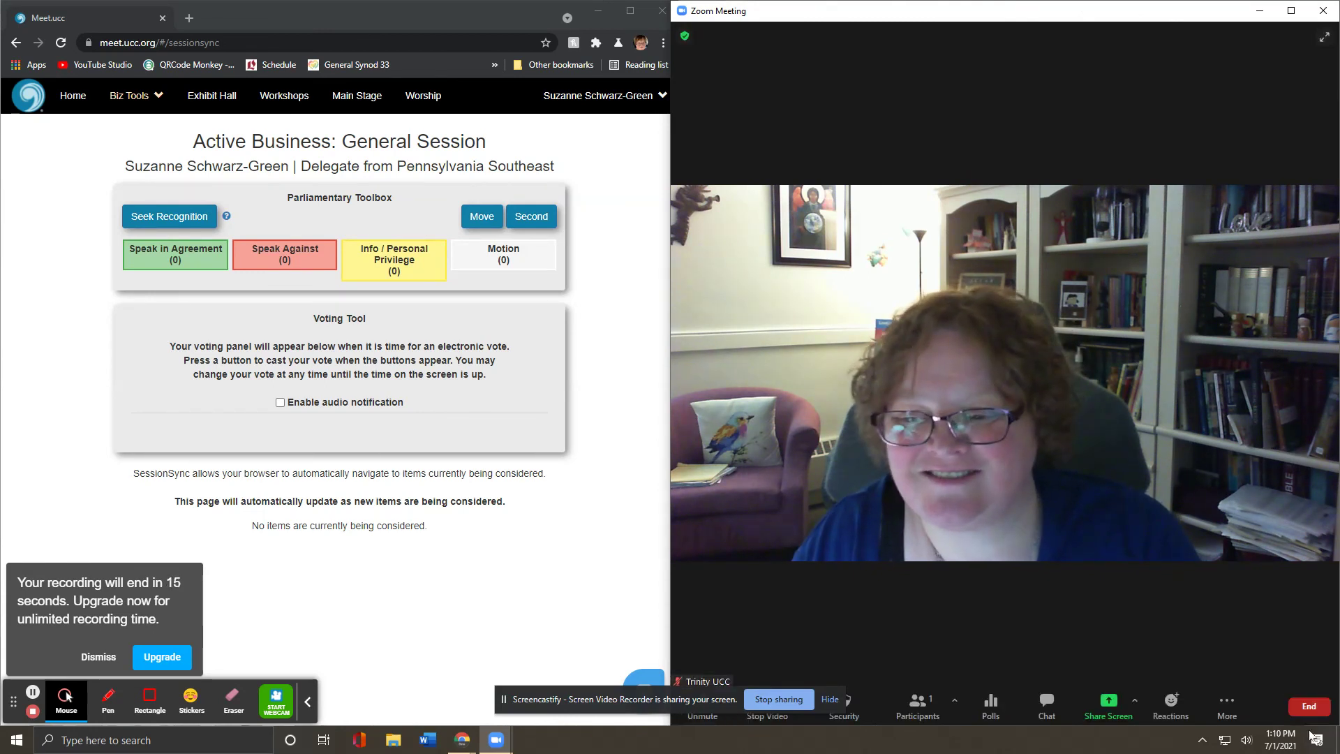
- End the Zoom meeting and return to the Meet.ucc browser window
left_click(1316, 712)
left_click(1249, 636)
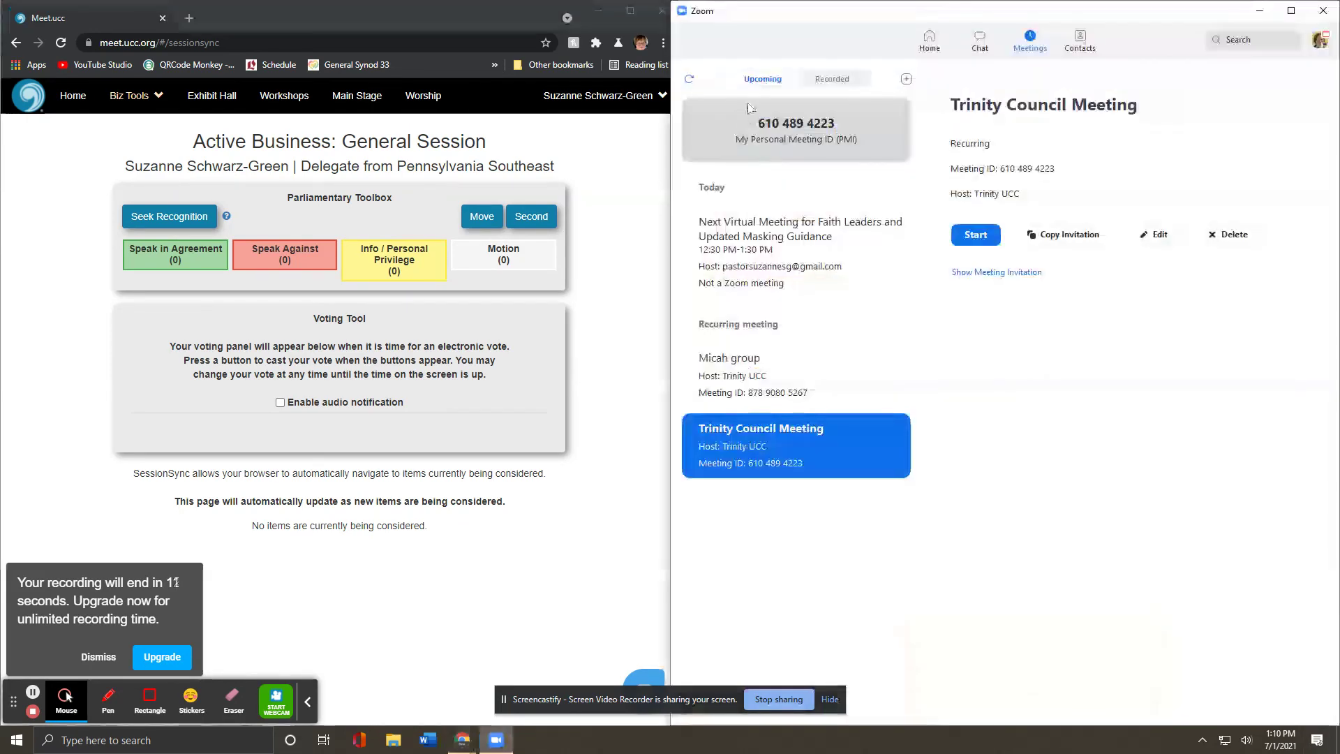
left_click(632, 168)
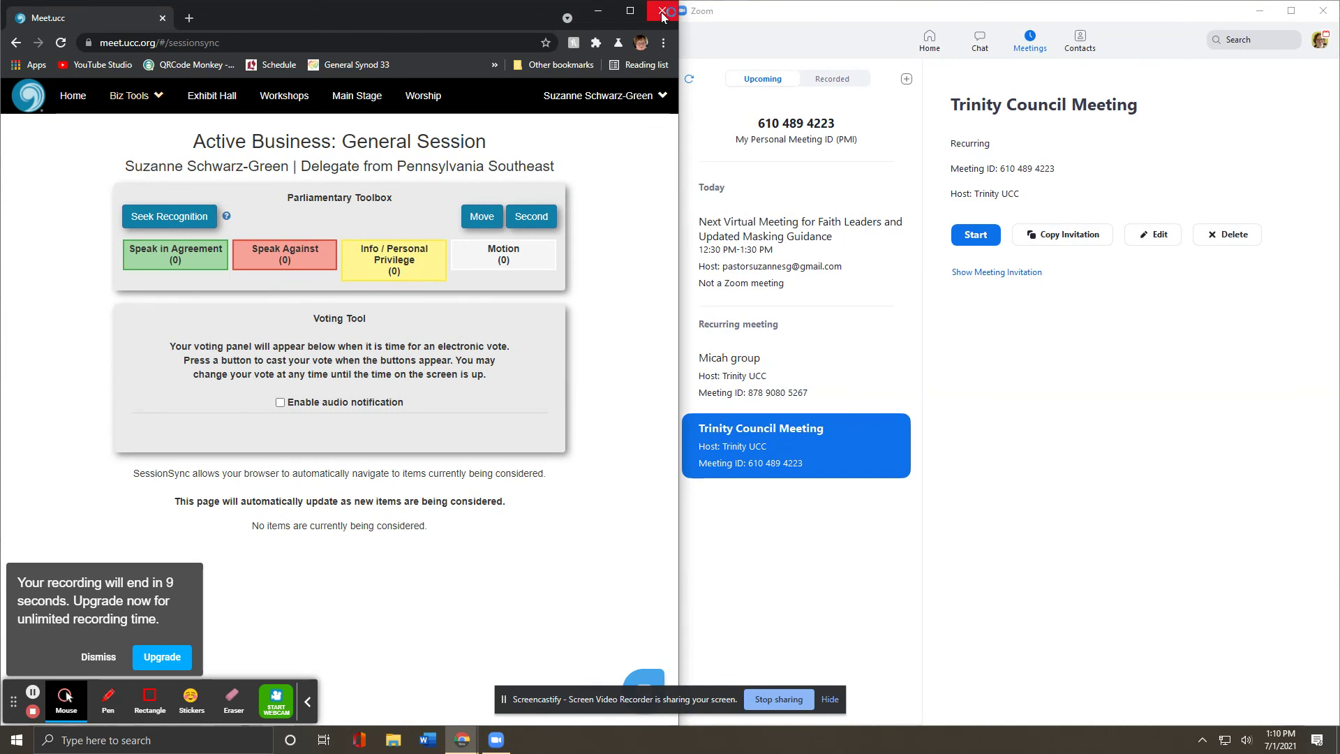